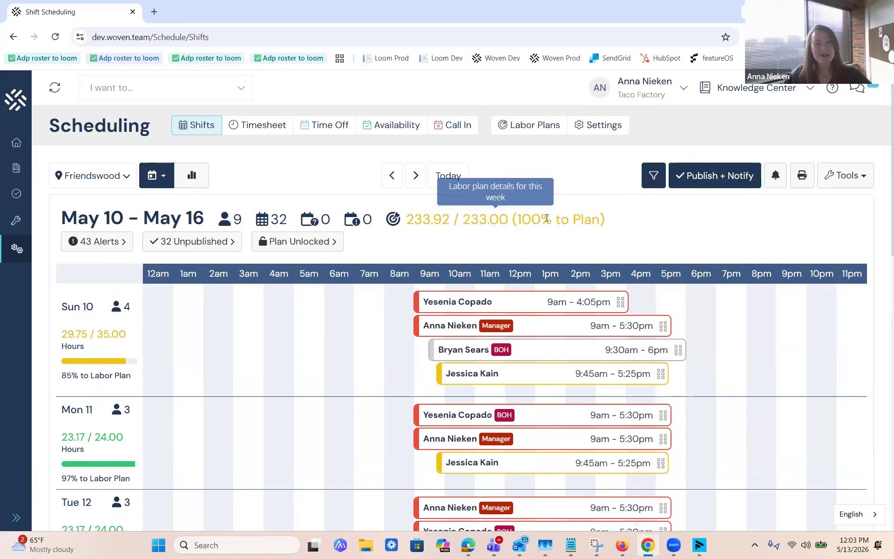
Step: Mark the 9am – 4:05pm shift on Sunday, May 10 as an exception shift with reason Training and submit it
scroll(121, 256, down, 1)
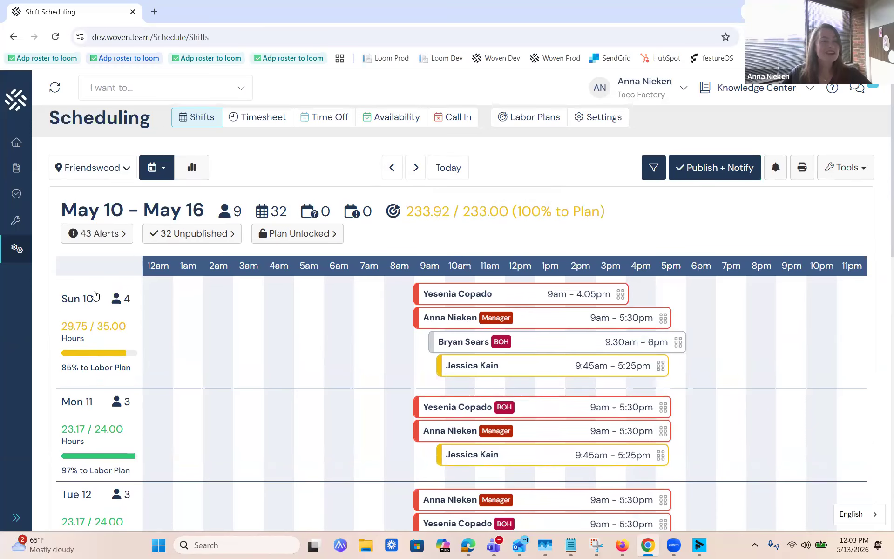
scroll(99, 258, down, 1)
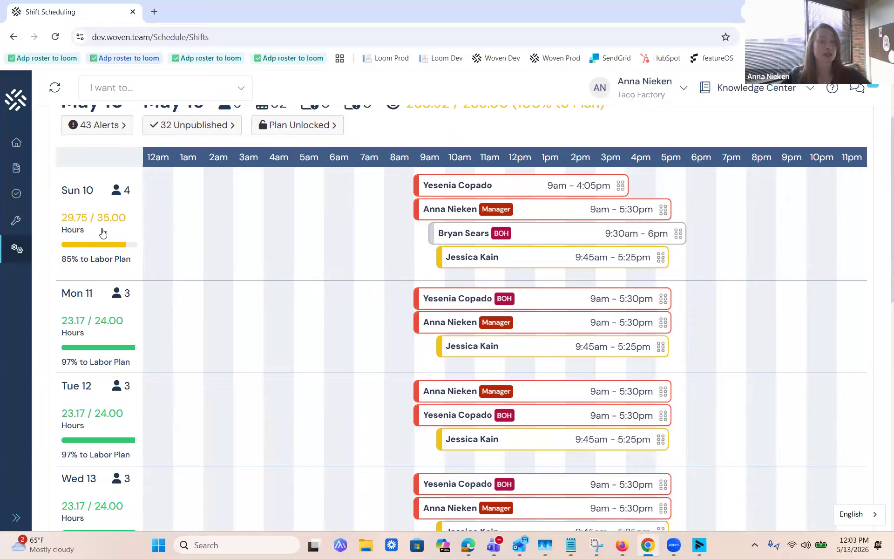
scroll(299, 259, up, 1)
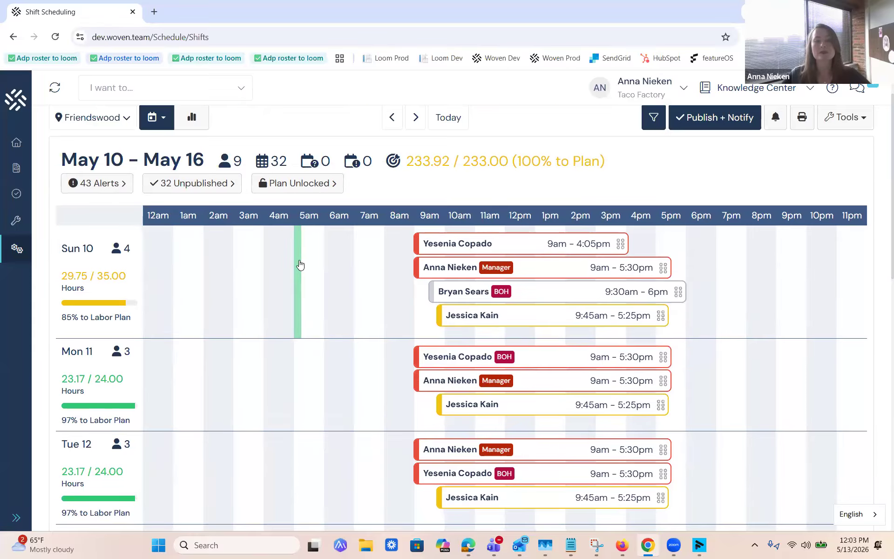
click(457, 244)
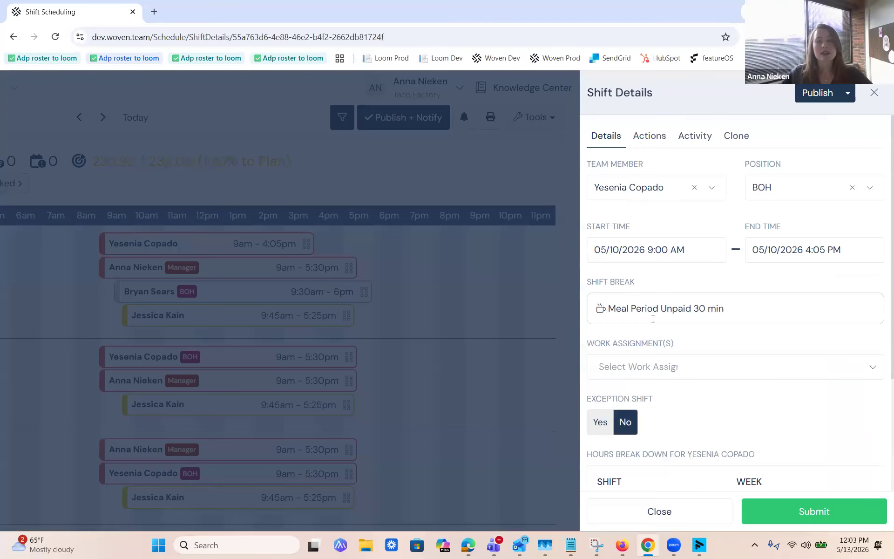
scroll(685, 370, down, 2)
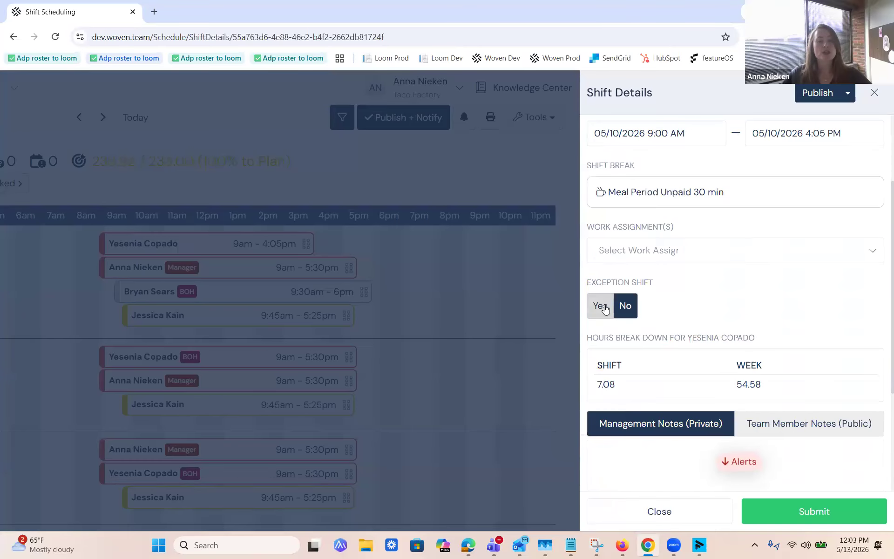
click(605, 307)
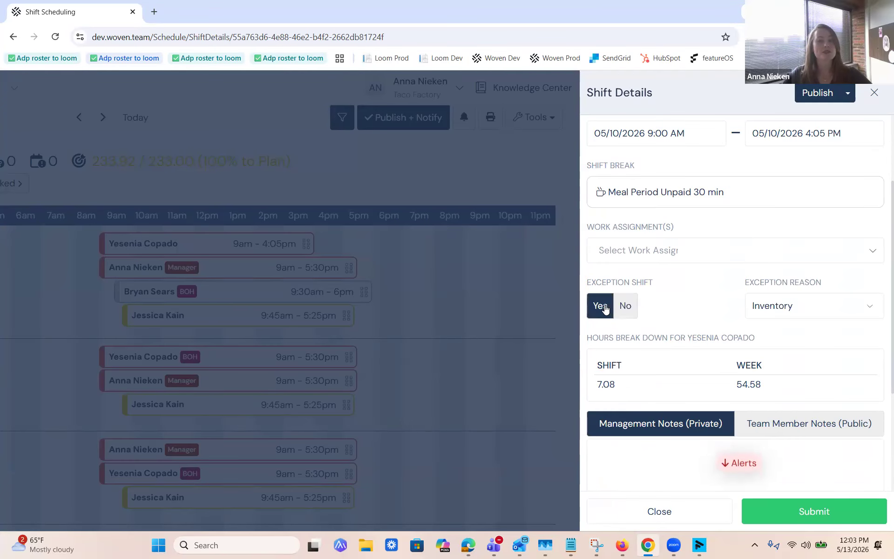
click(784, 311)
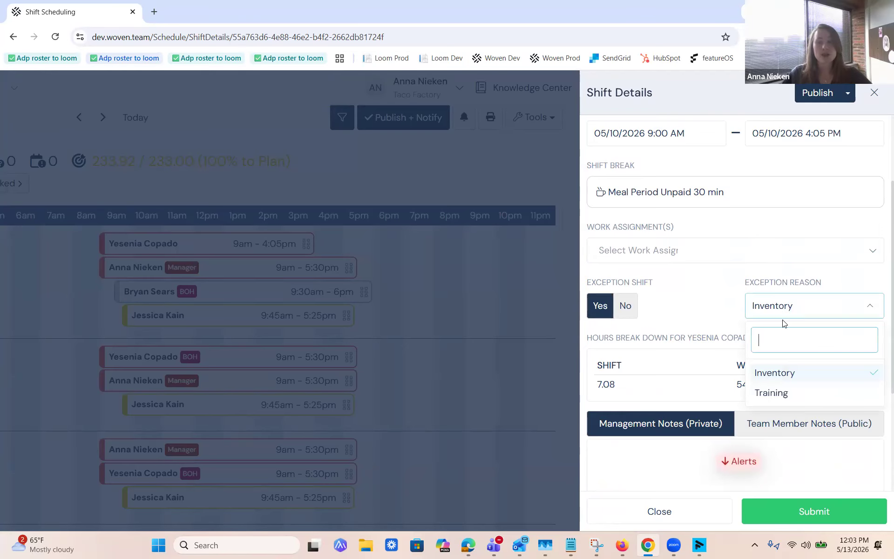
click(776, 394)
click(802, 514)
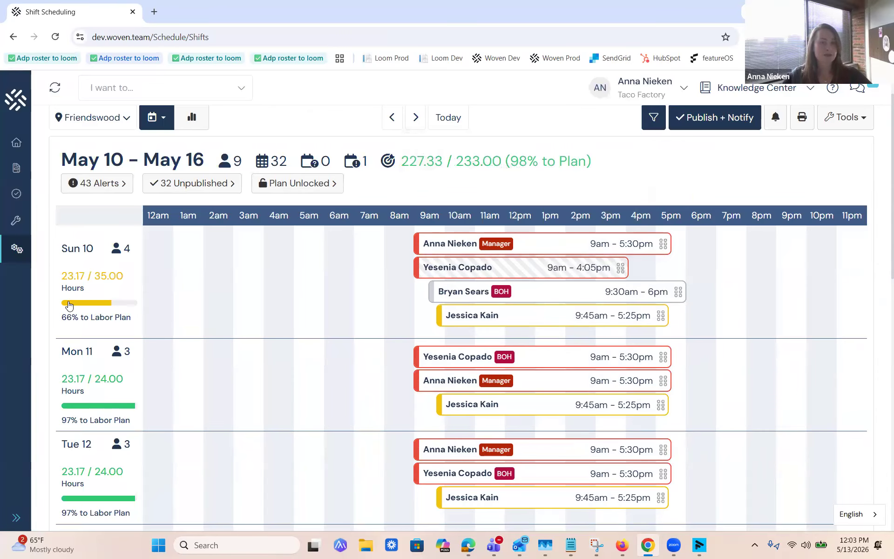
Step: Open the Friendswood Advanced Plan from the labor plans and examine its hours by position and day
scroll(352, 300, up, 1)
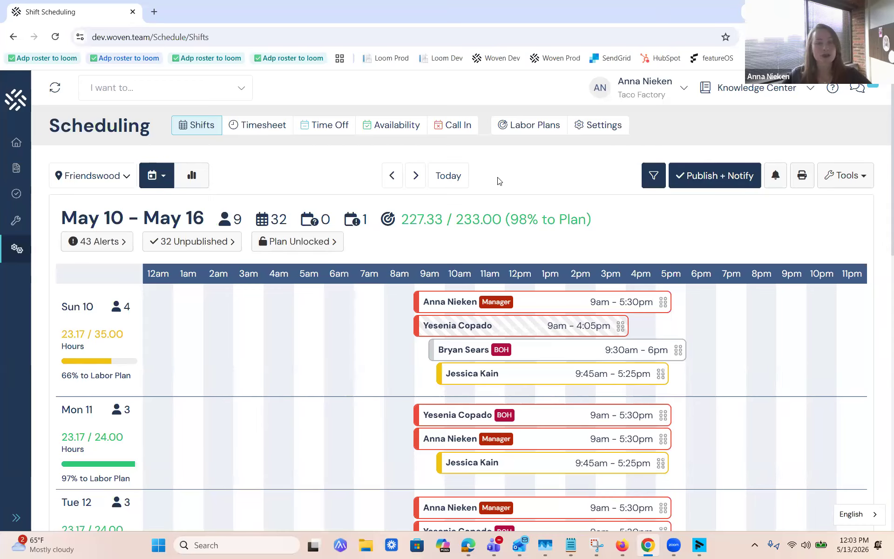
click(541, 127)
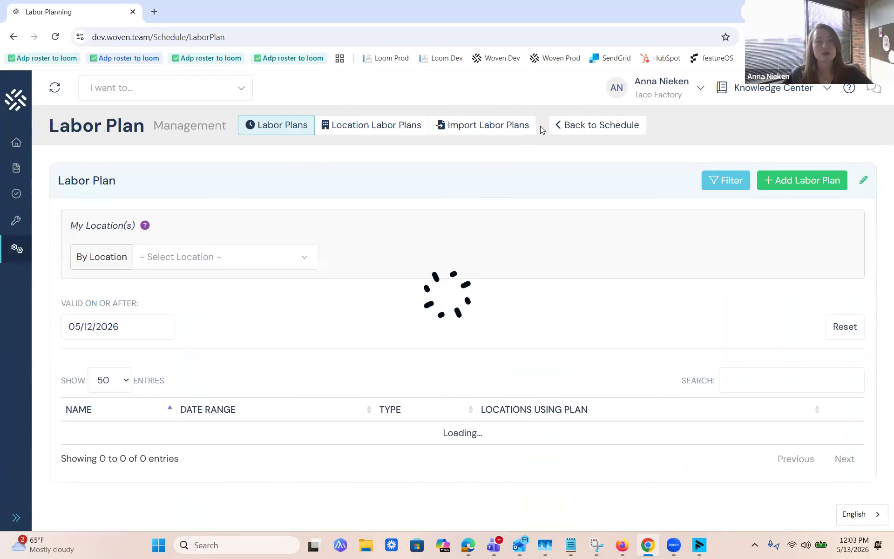
scroll(450, 326, down, 1)
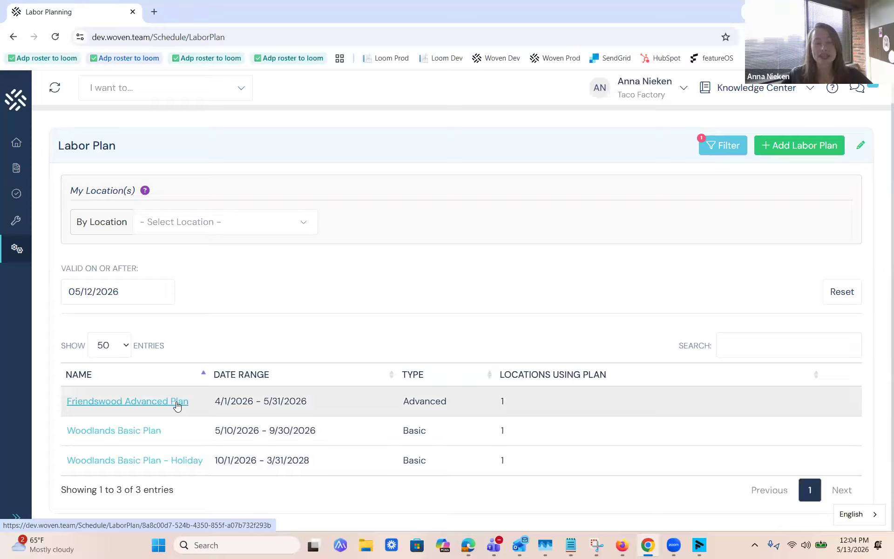
click(176, 404)
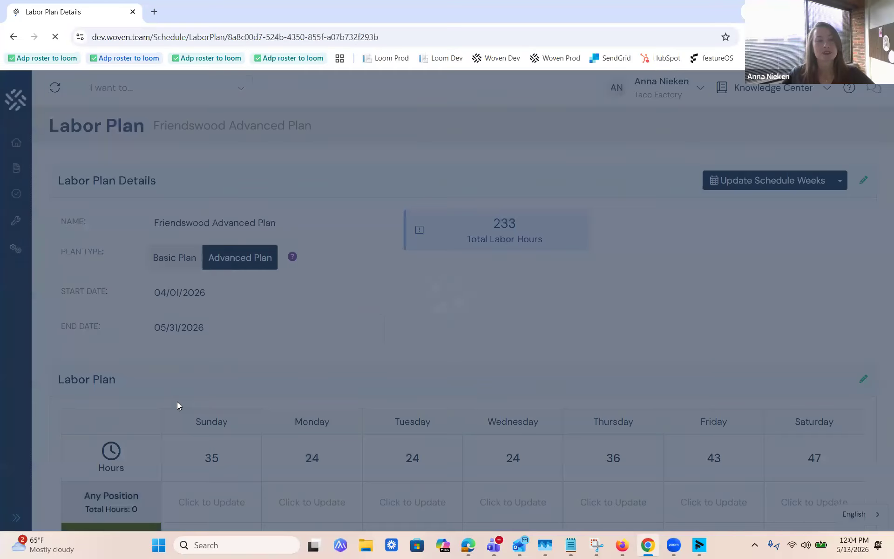
scroll(559, 283, down, 3)
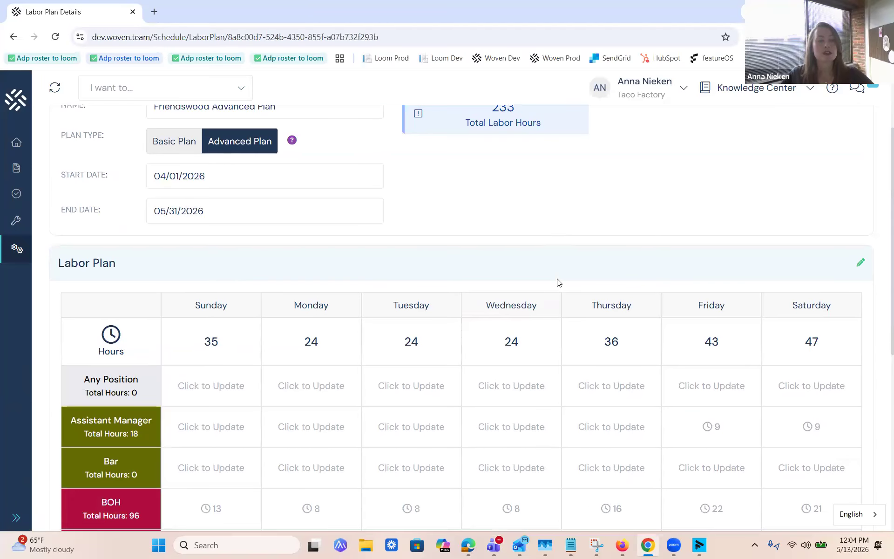
scroll(559, 283, down, 1)
scroll(559, 283, down, 1)
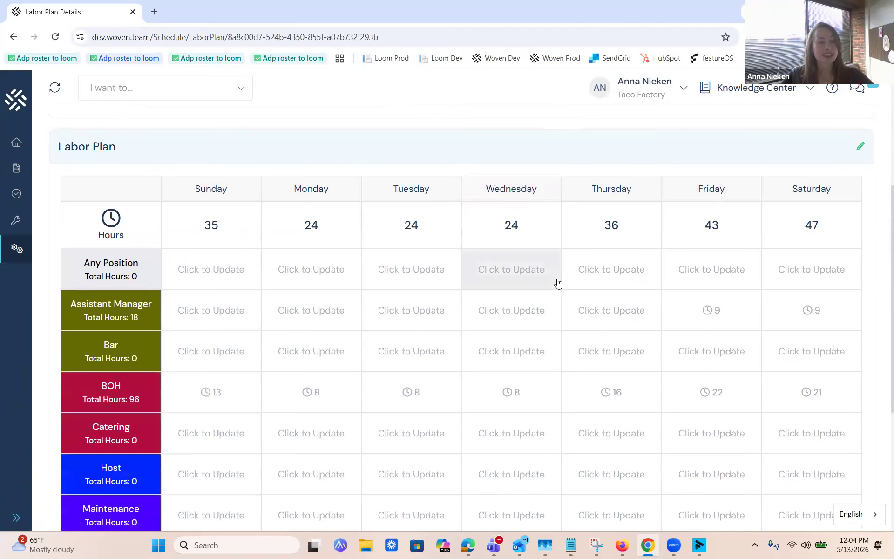
scroll(558, 283, down, 1)
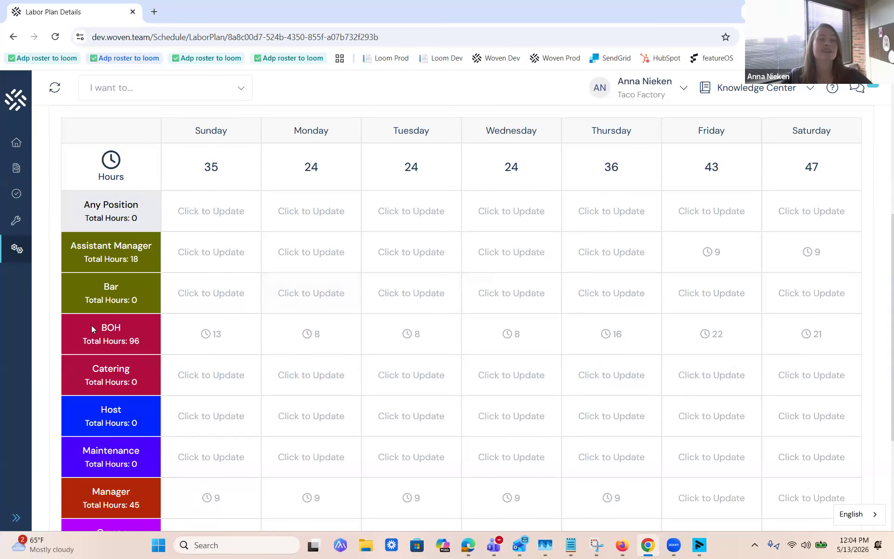
Step: Review Sunday's hourly BOH labor in the Friendswood Advanced Plan and save it
click(209, 337)
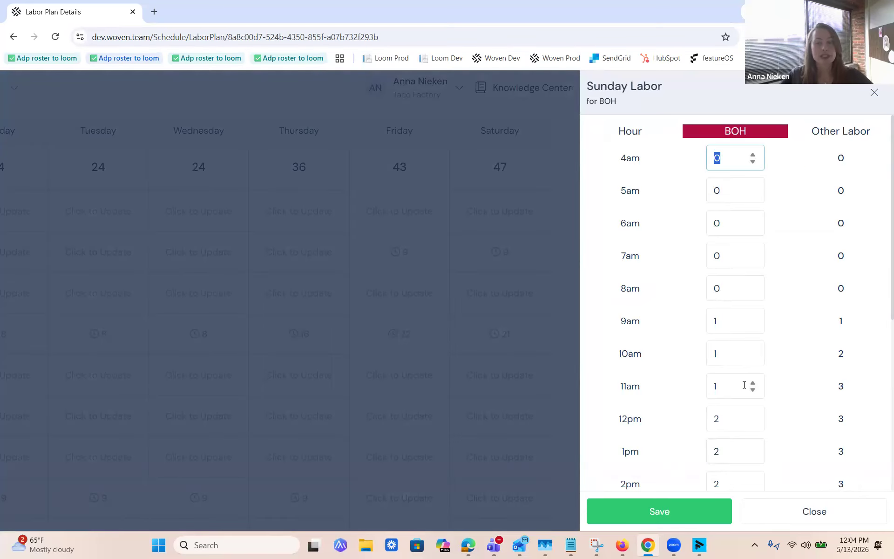
scroll(744, 385, down, 1)
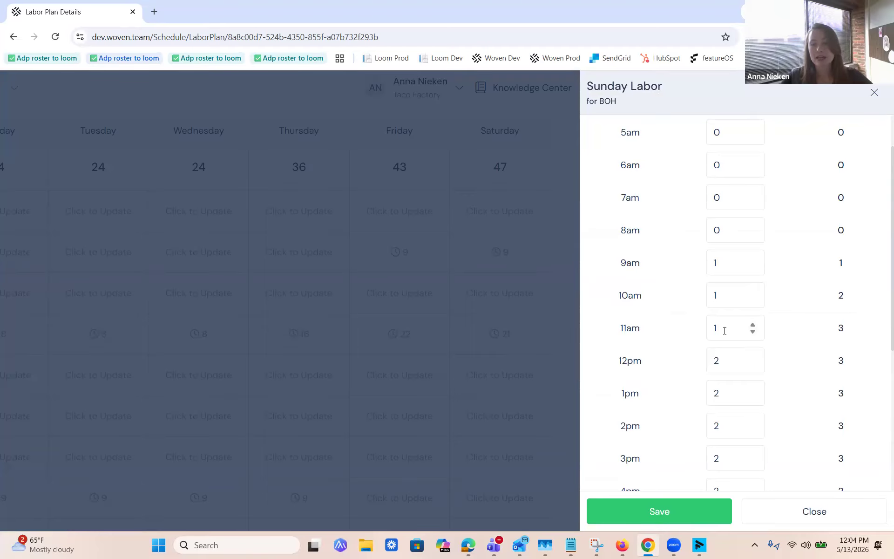
scroll(725, 330, down, 2)
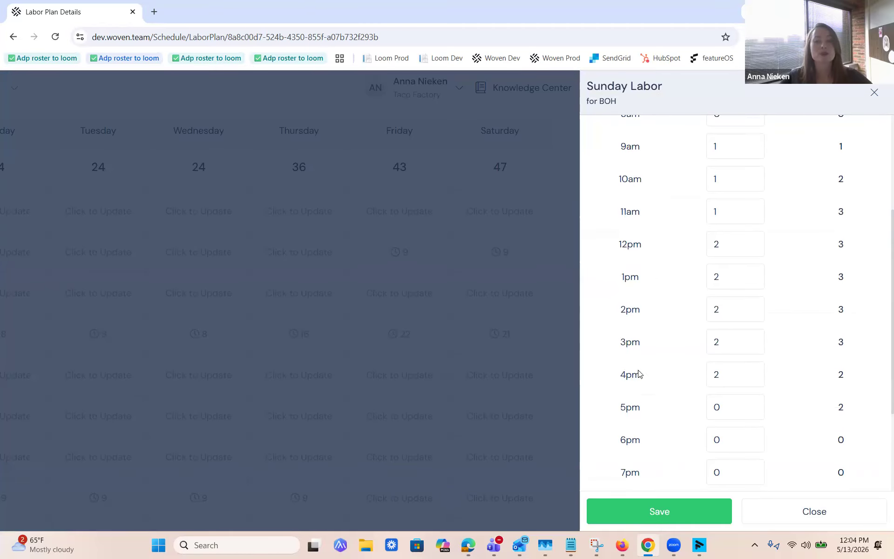
click(632, 509)
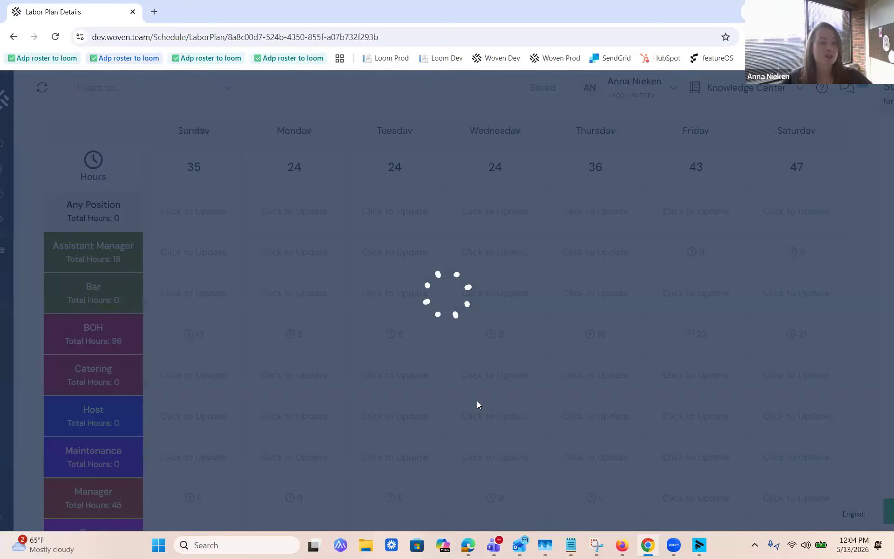
Step: Return to the labor plan list and open the Woodlands Basic Plan to examine its daily hours
scroll(577, 192, up, 2)
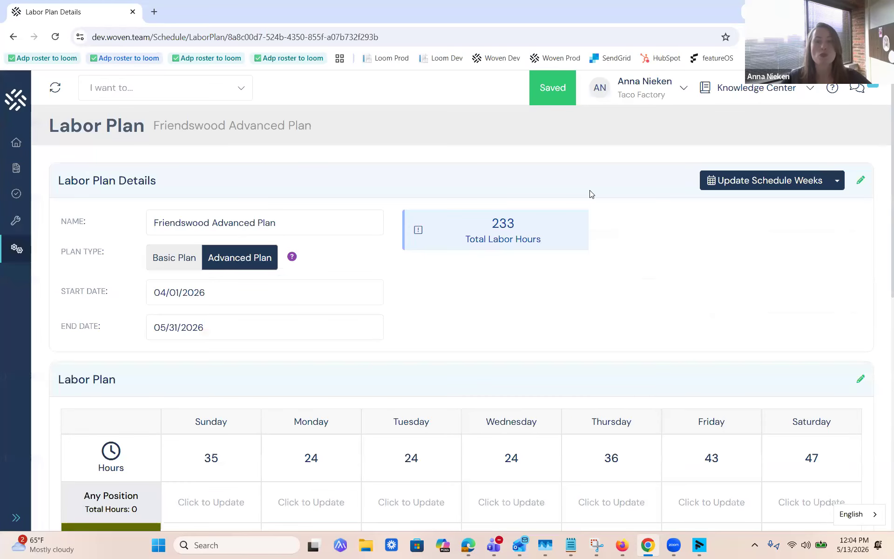
click(92, 126)
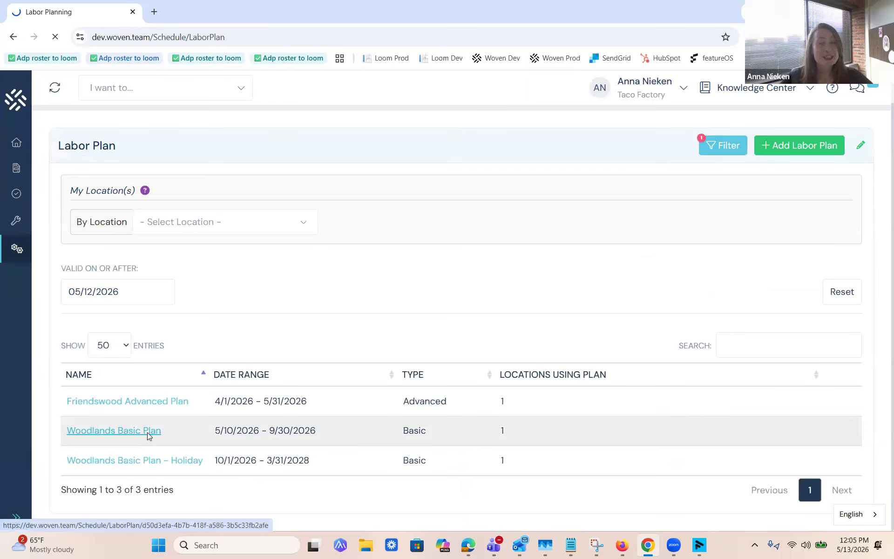
click(147, 432)
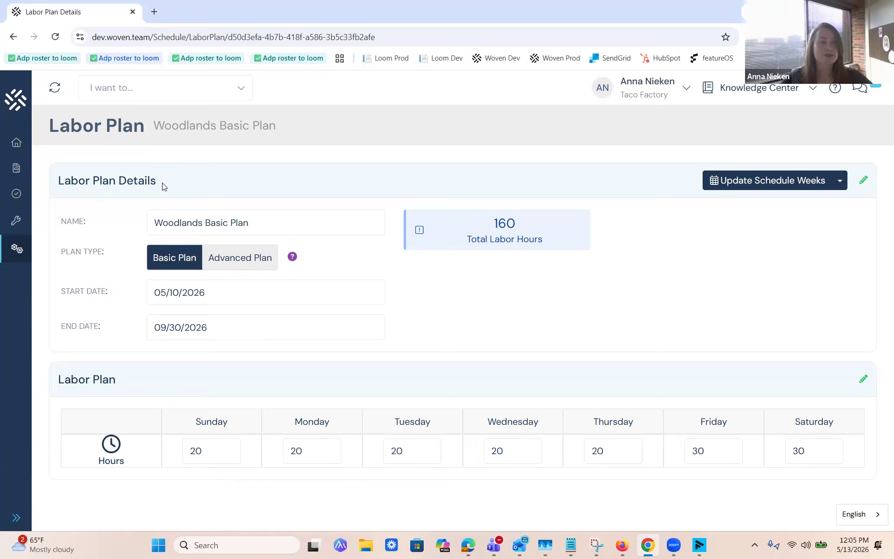
Step: Go back to labor plan management and view the plans assigned to each location
click(110, 128)
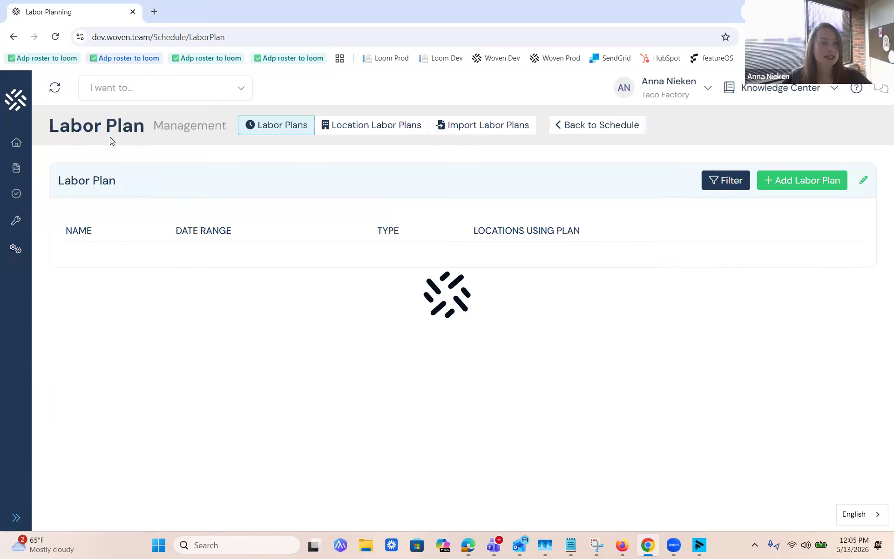
click(368, 132)
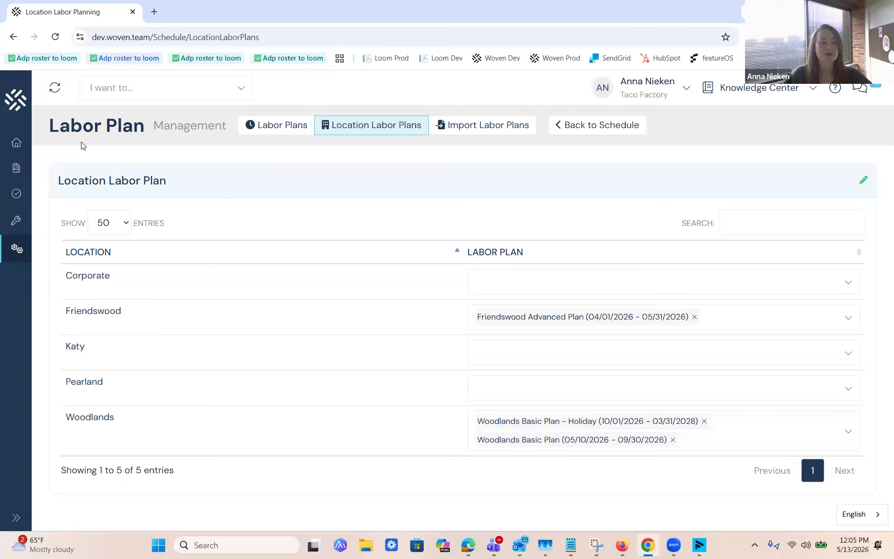
Step: Return to the Friendswood schedule and compare each day's scheduled hours with the labor plan from Sunday through Saturday
click(582, 127)
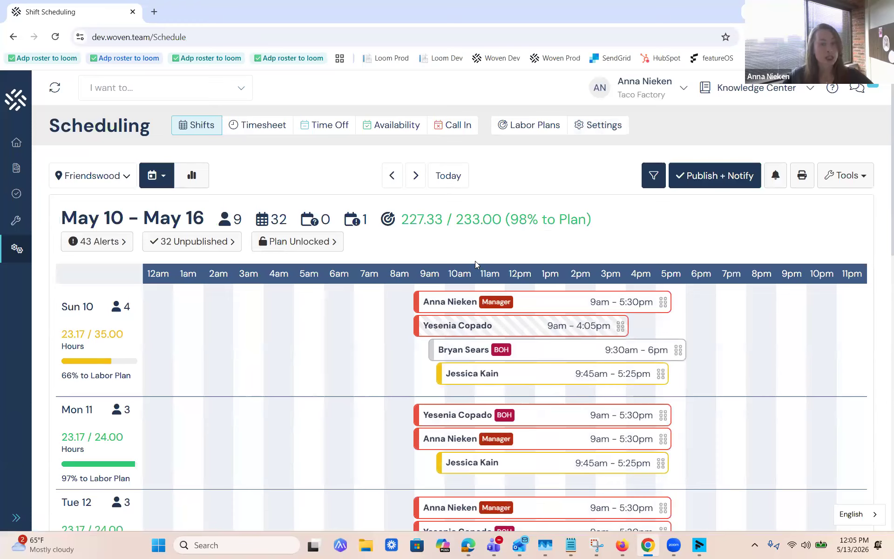
click(191, 308)
click(880, 194)
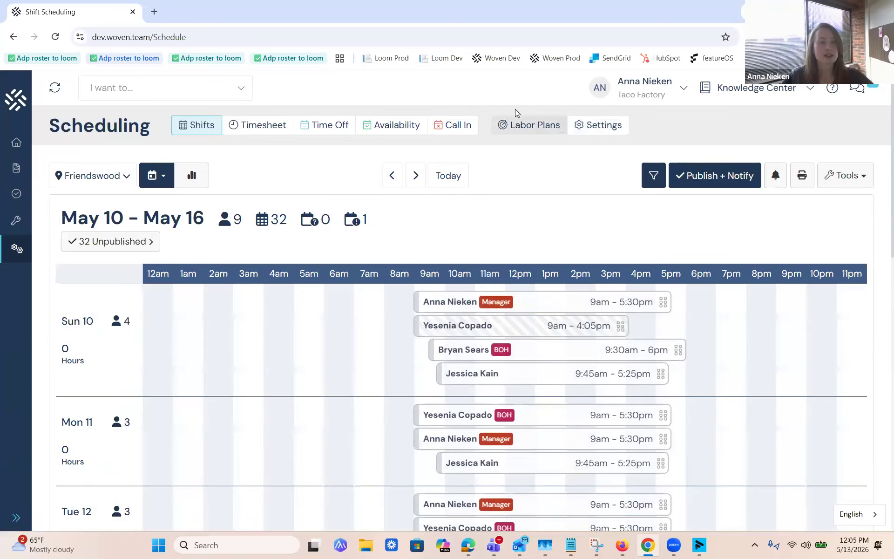
scroll(359, 279, down, 4)
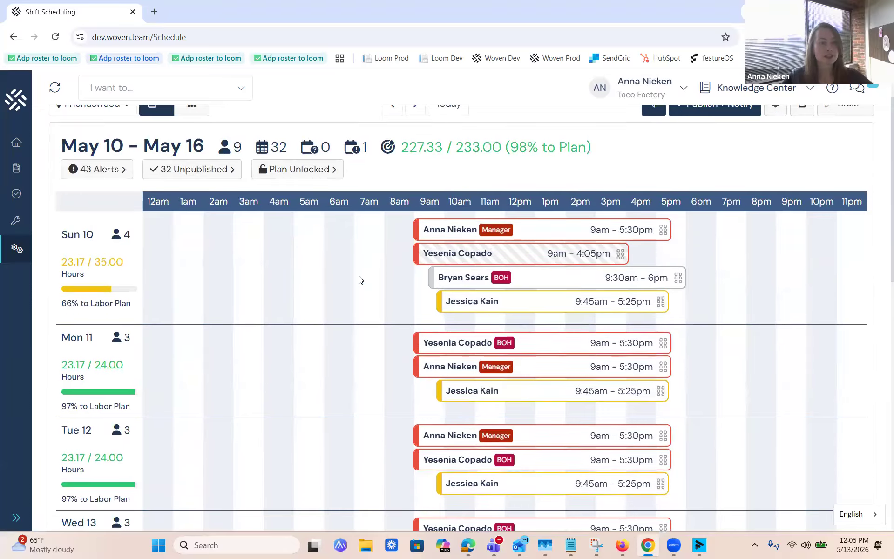
scroll(96, 360, down, 5)
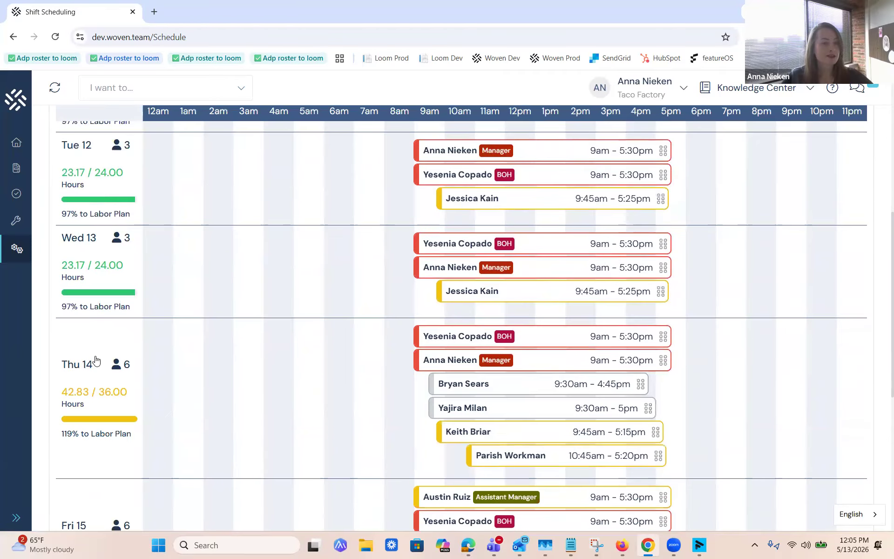
scroll(96, 360, down, 4)
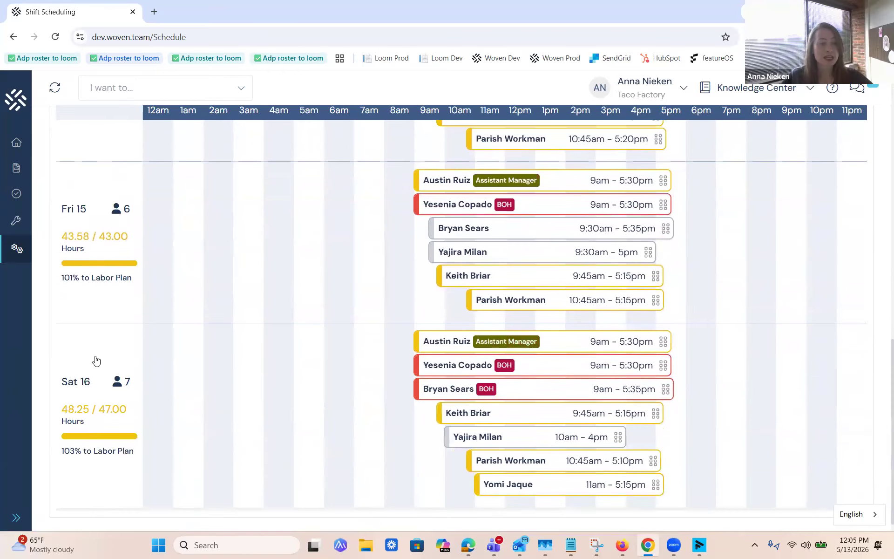
scroll(301, 275, up, 14)
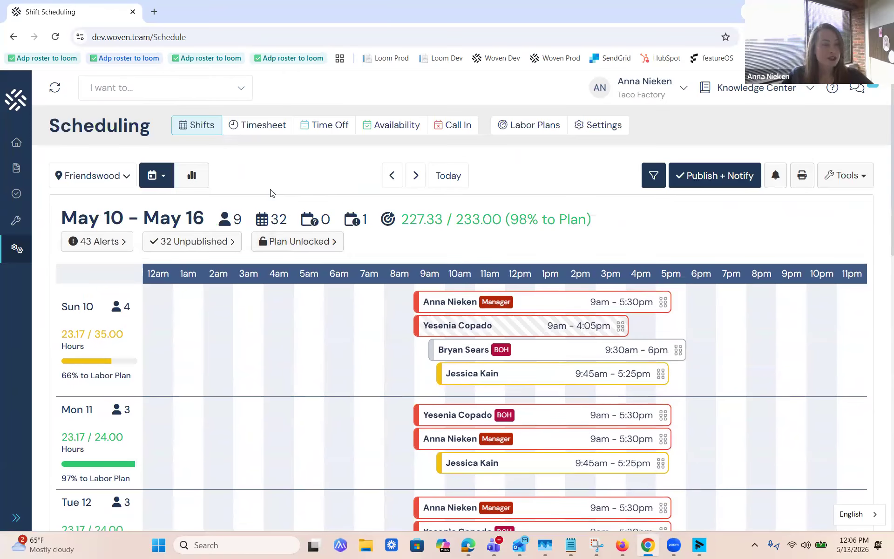
Step: Show the schedule's analytics and filter the hourly Scheduled Labor Hours chart to the BOH position
click(188, 175)
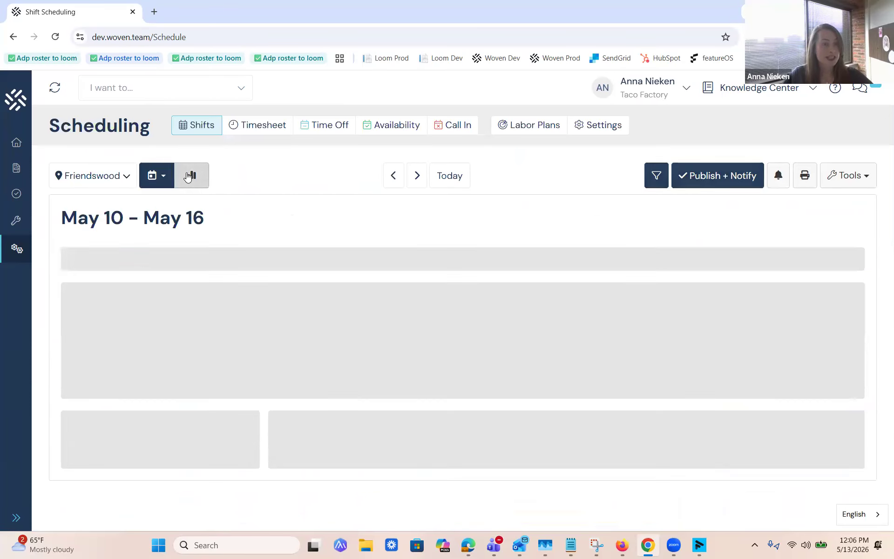
scroll(539, 330, down, 1)
scroll(539, 330, down, 3)
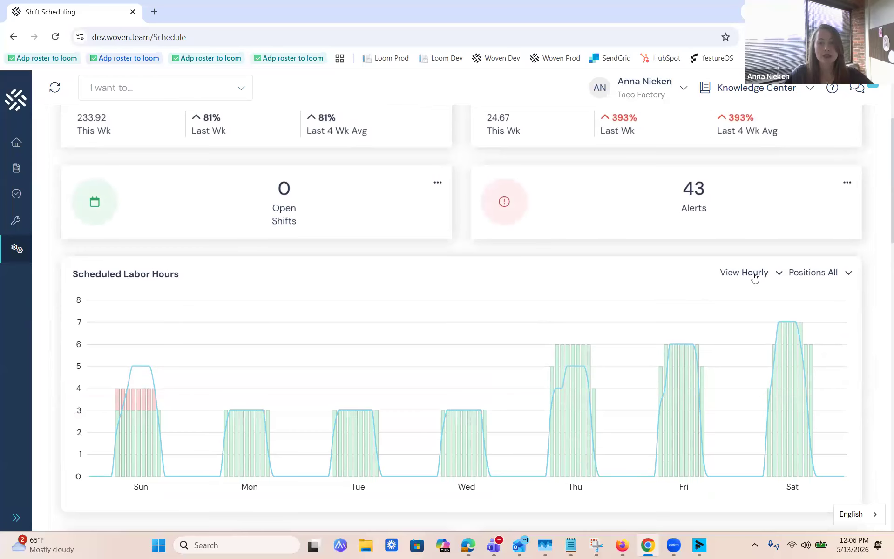
click(805, 280)
click(813, 334)
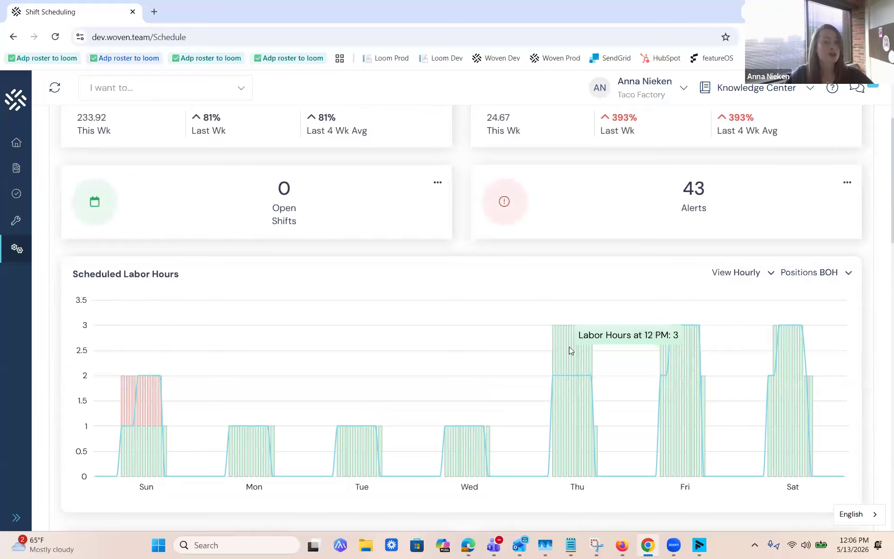
Step: Switch from the analytics back to the shift calendar for May 10 – May 16
scroll(437, 367, up, 4)
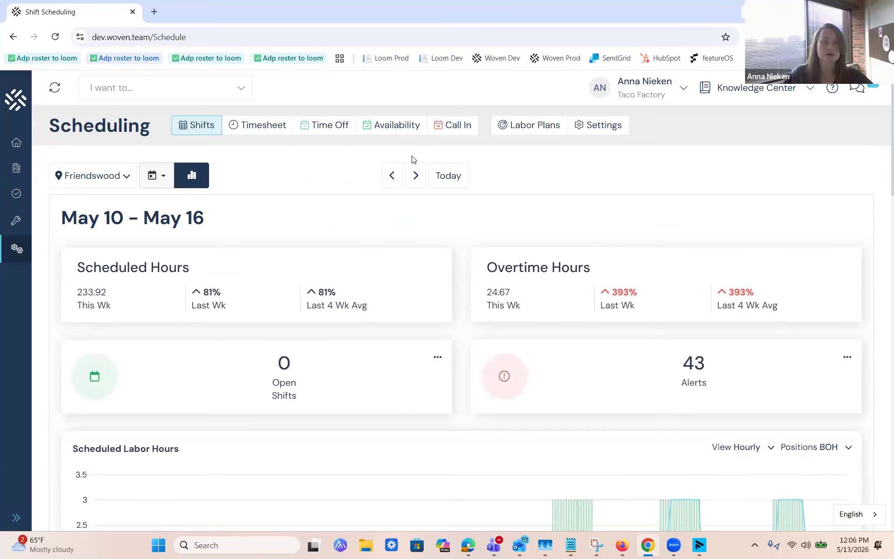
click(157, 177)
click(183, 203)
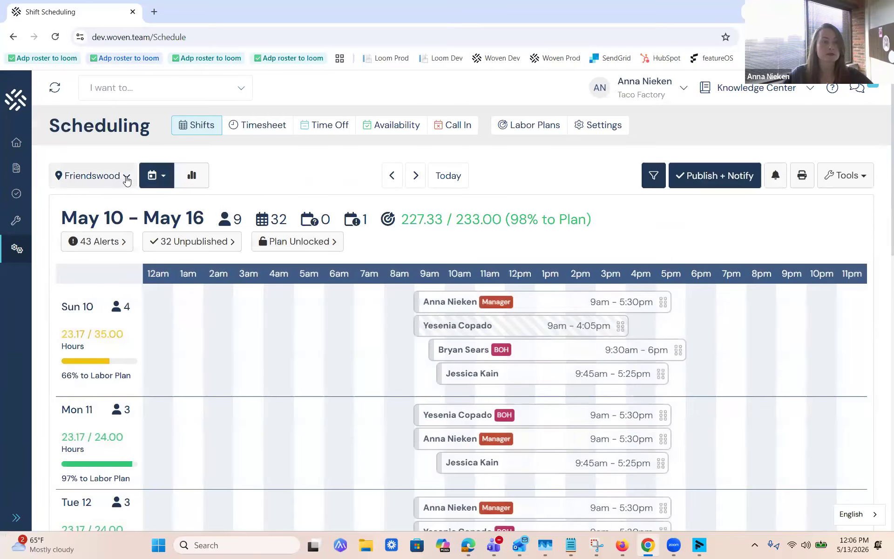
Step: View the Woodlands location's May 10 – May 16 schedule against its labor plan, and return to the Friendswood schedule
click(123, 176)
click(108, 314)
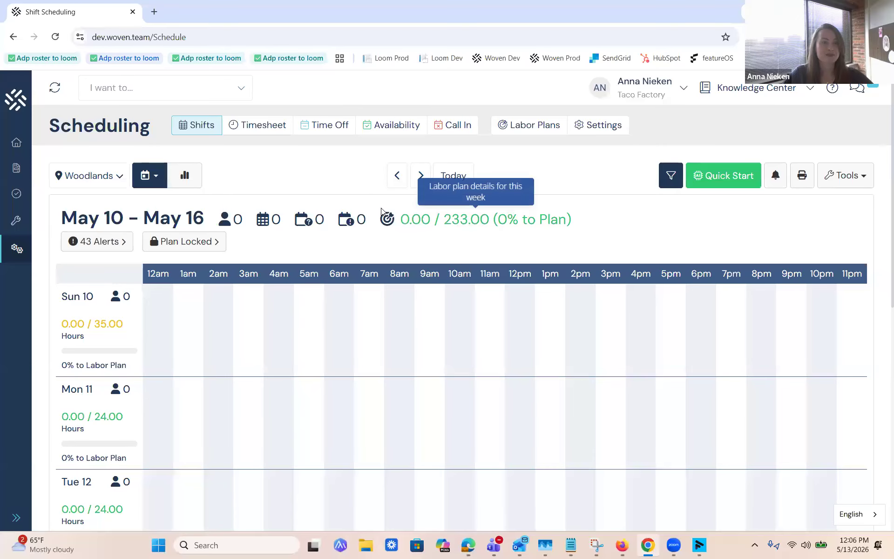
click(120, 179)
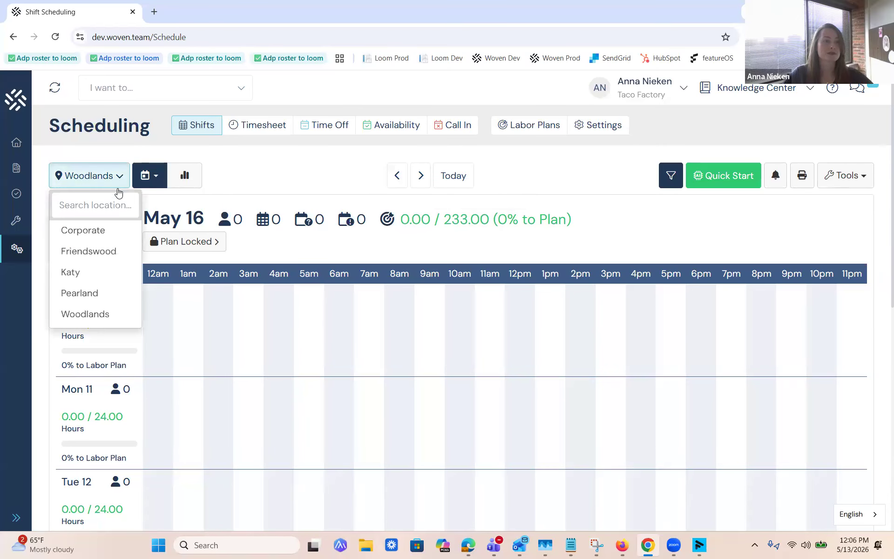
click(106, 253)
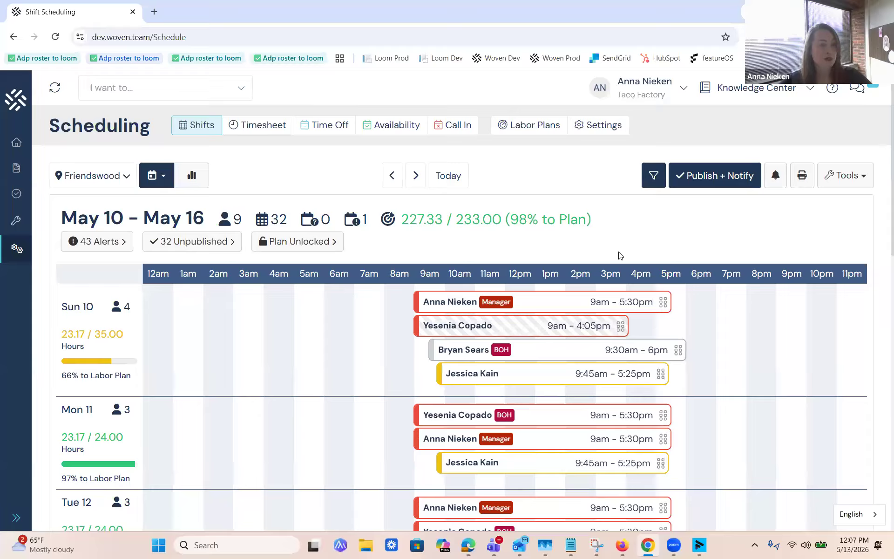
Step: Create a shift template named Perfect Week from the Friendswood schedule for May 10 – May 16
scroll(646, 226, down, 1)
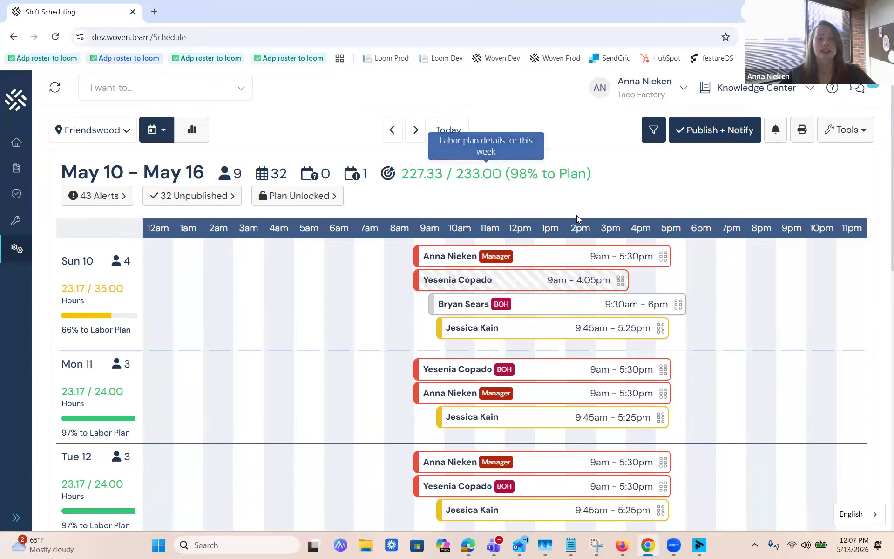
scroll(645, 223, down, 2)
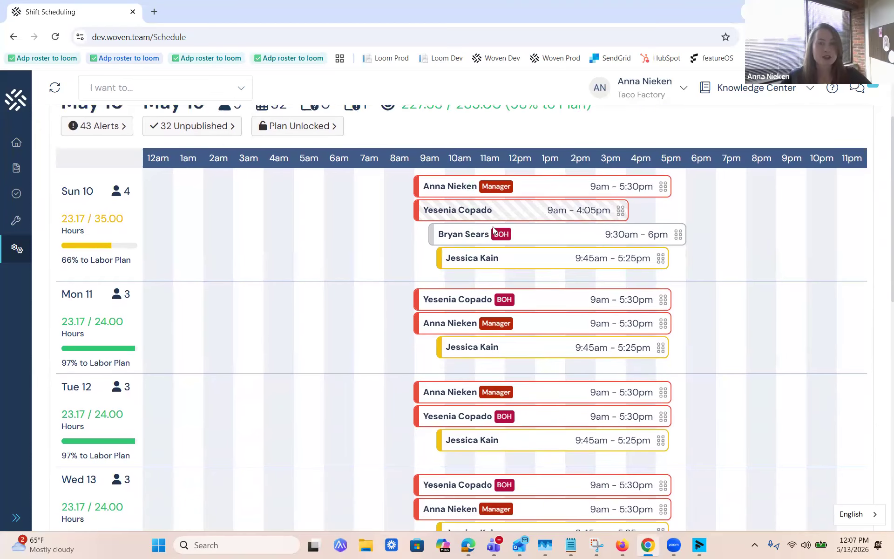
scroll(541, 165, up, 2)
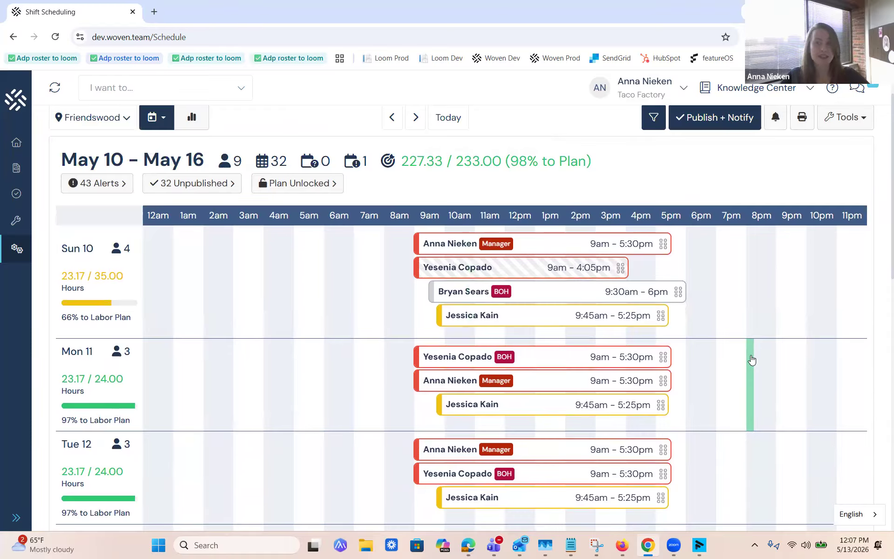
scroll(752, 359, up, 1)
click(848, 176)
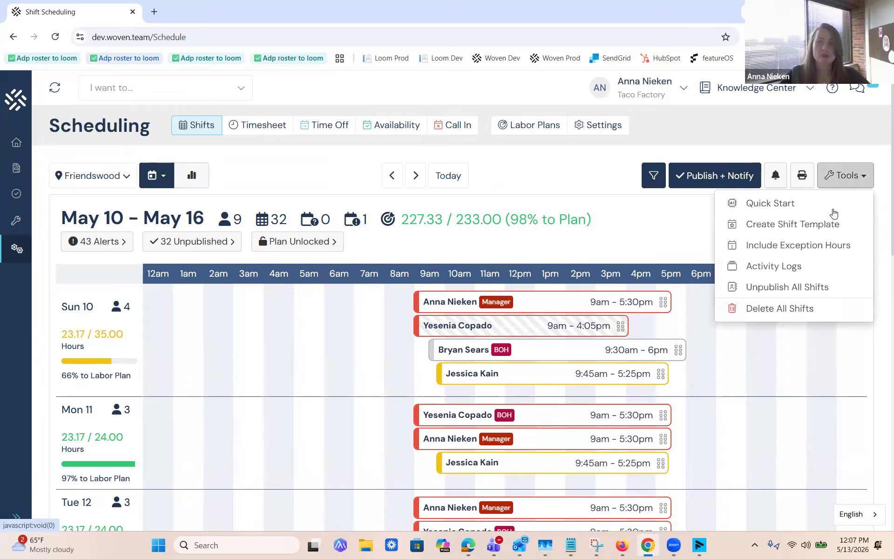
click(824, 231)
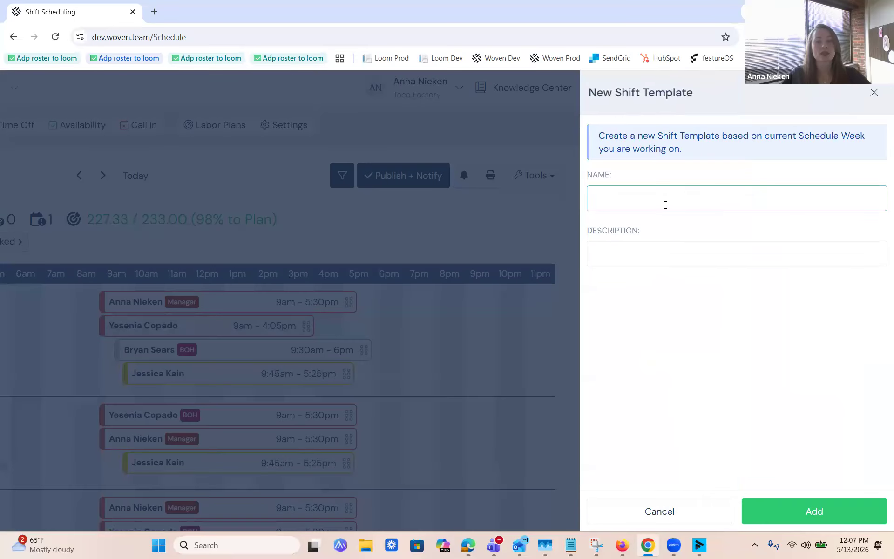
text(Perfect Week)
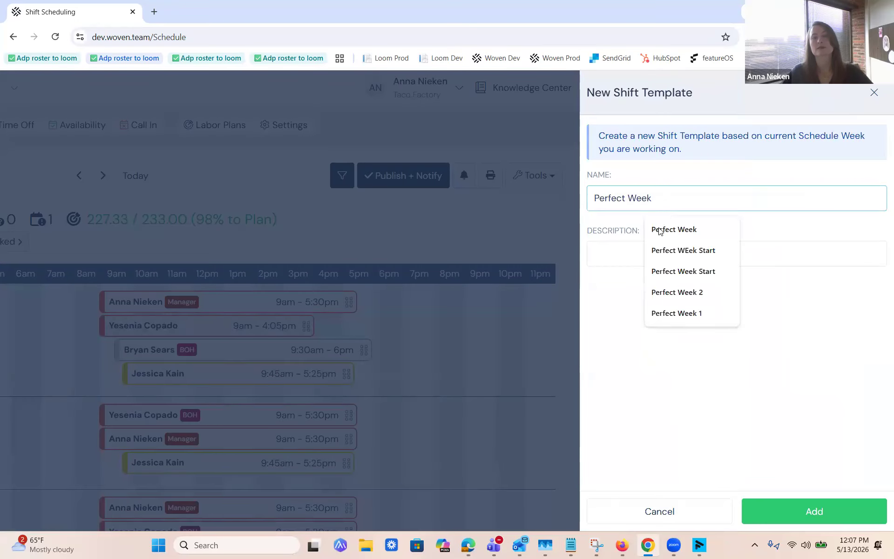
click(810, 510)
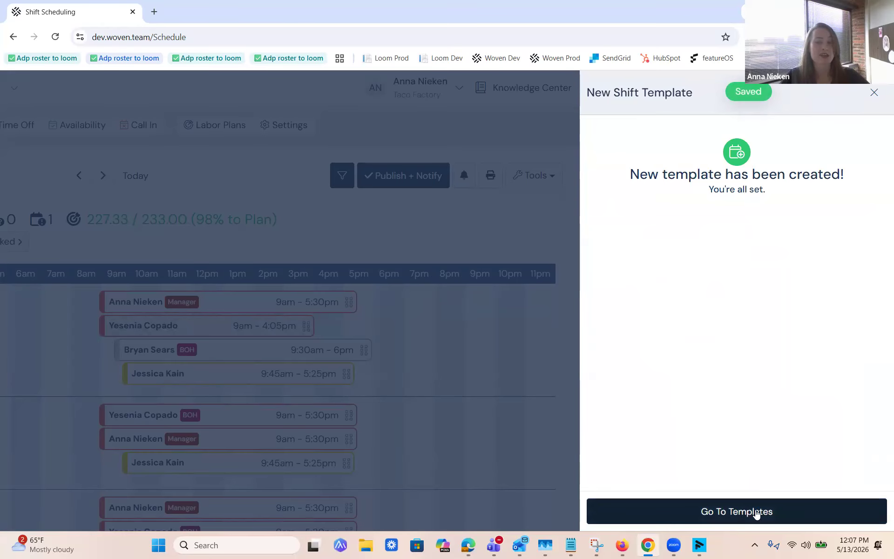
Step: Go to the shift templates in the schedule settings and open the details of the Perfect Week template
click(721, 512)
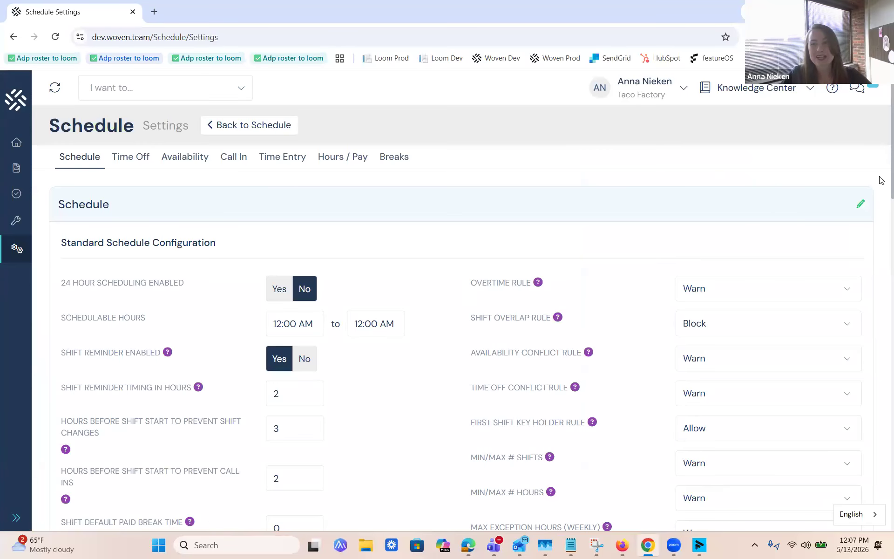
drag(881, 164, 882, 459)
scroll(882, 460, down, 2)
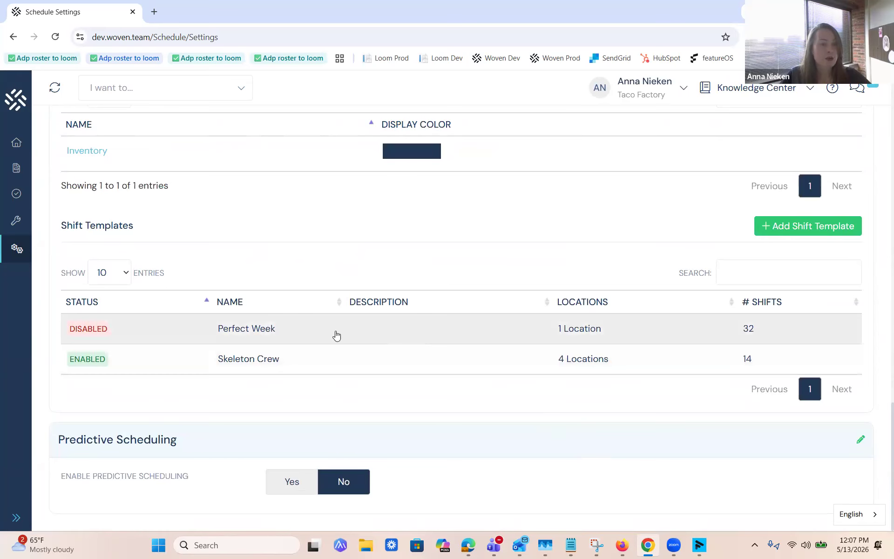
click(238, 330)
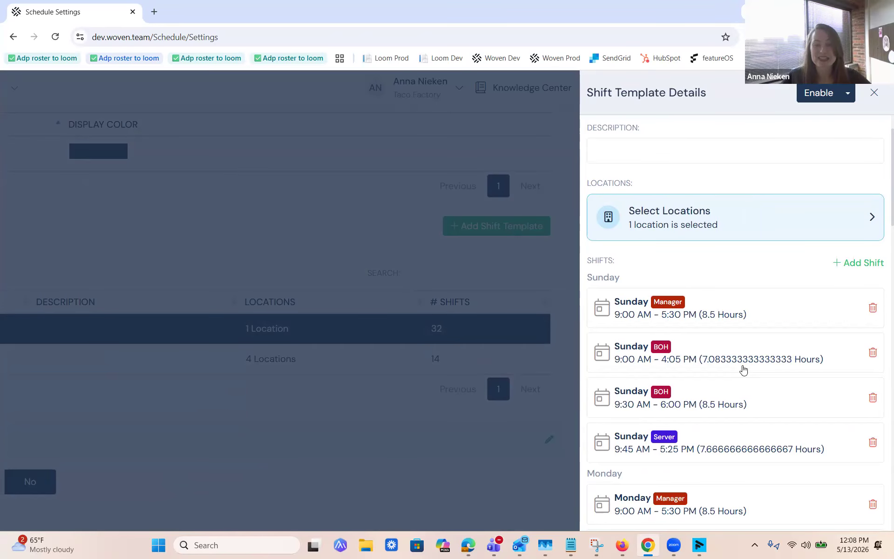
Step: Add Woodlands to the Perfect Week template's locations and enable the template
scroll(743, 369, up, 2)
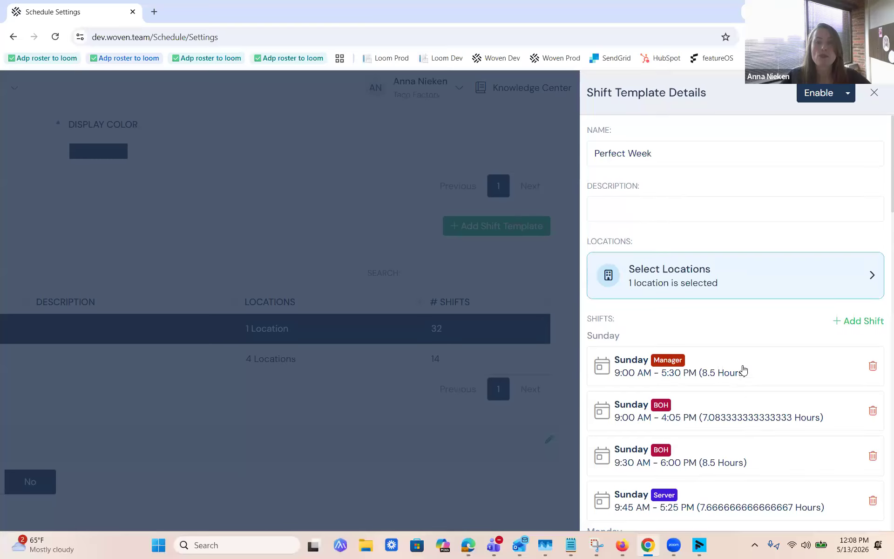
click(718, 288)
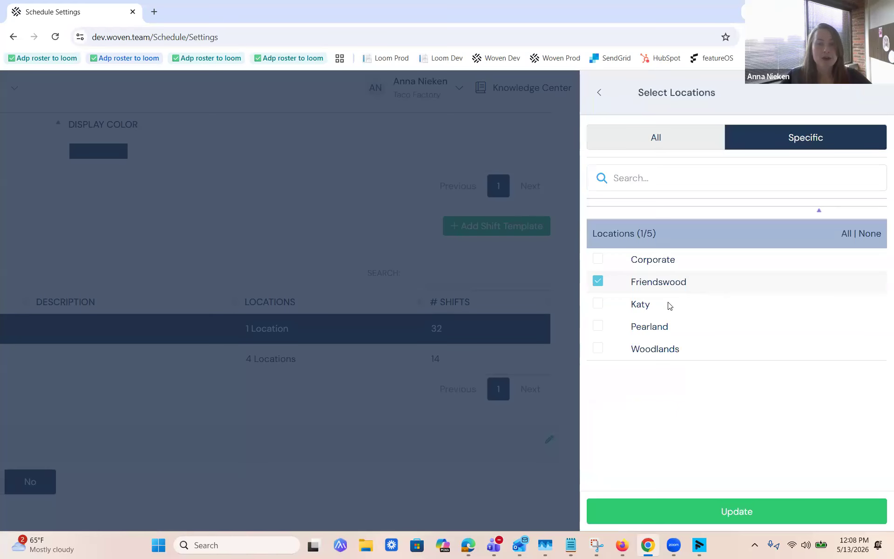
click(600, 352)
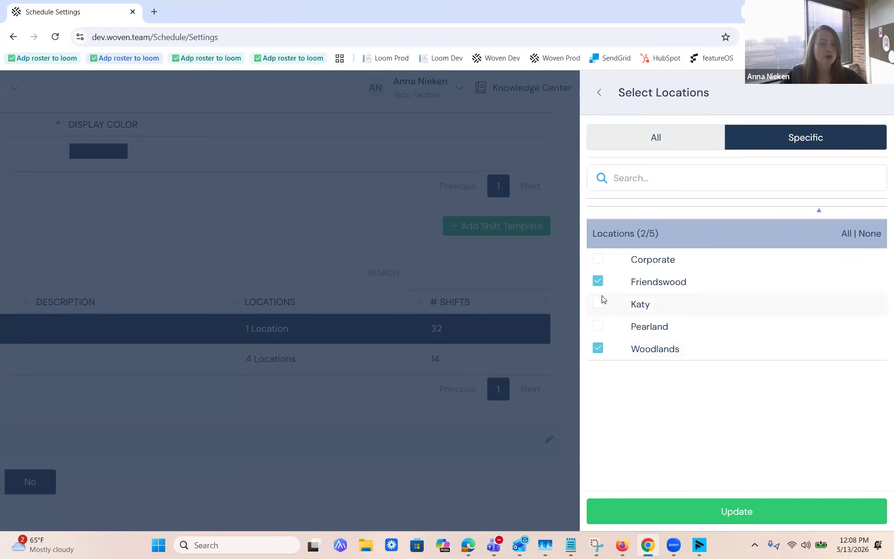
click(745, 513)
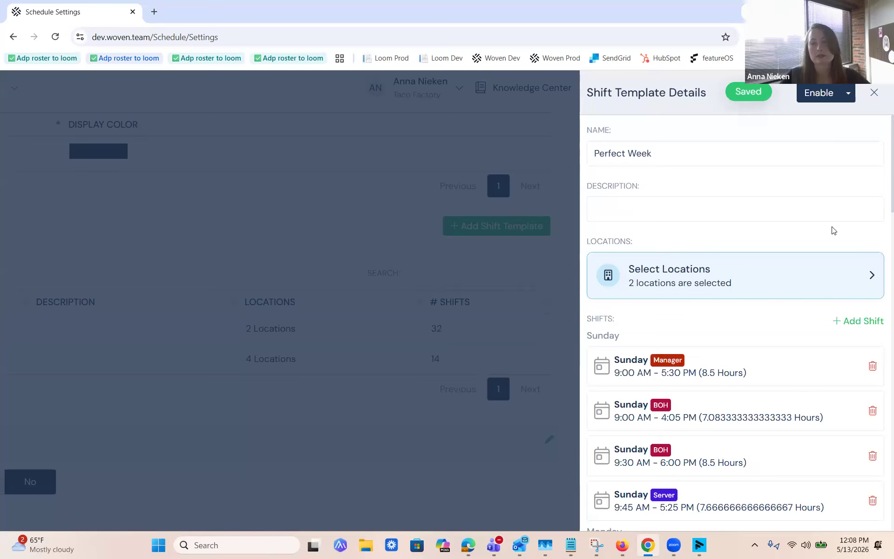
click(816, 93)
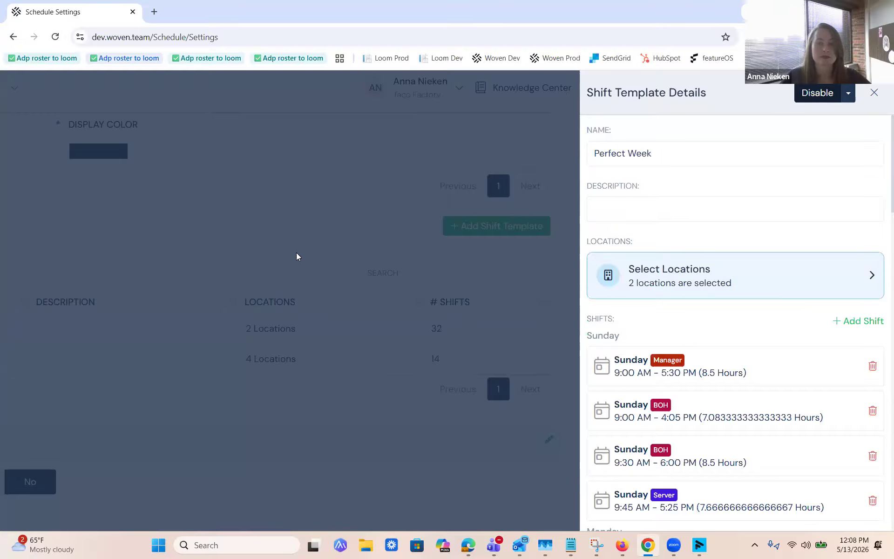
click(291, 237)
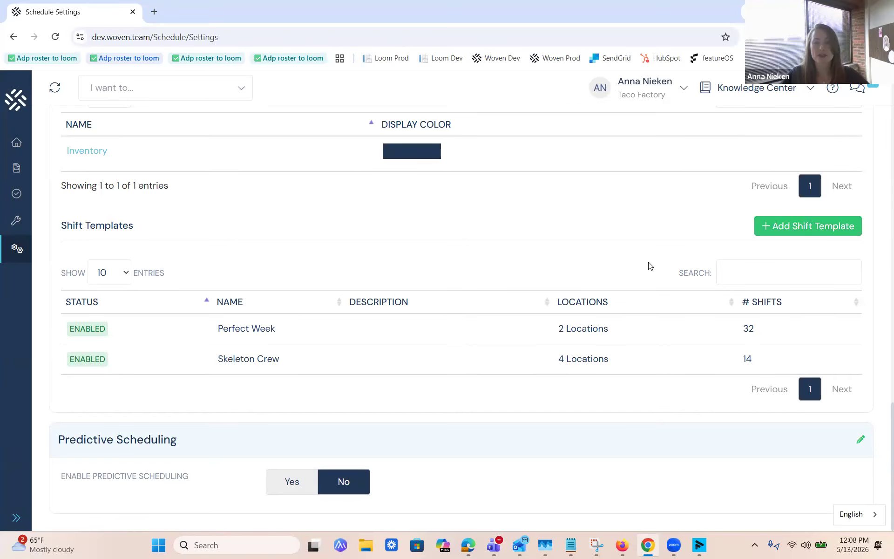
Step: Return from the settings to the Friendswood schedule and move to the week of May 17 – May 23
scroll(881, 414, up, 1)
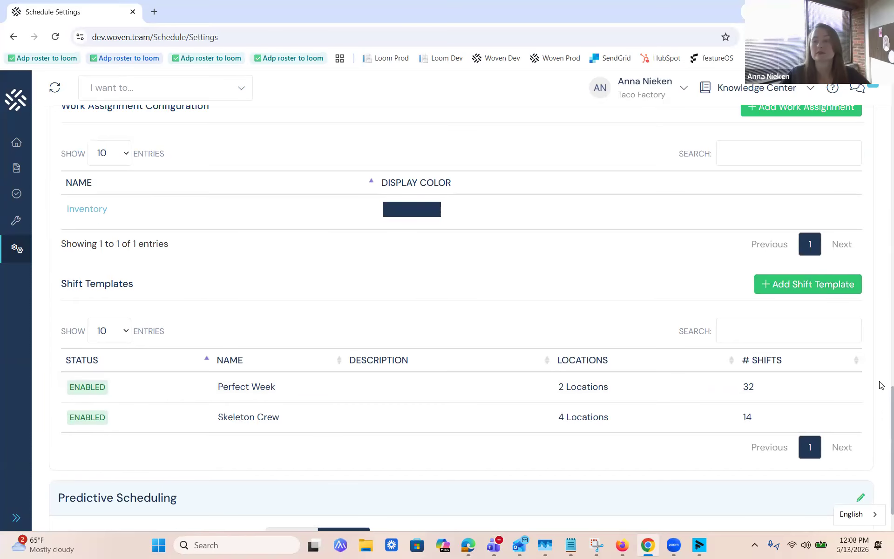
scroll(339, 192, up, 15)
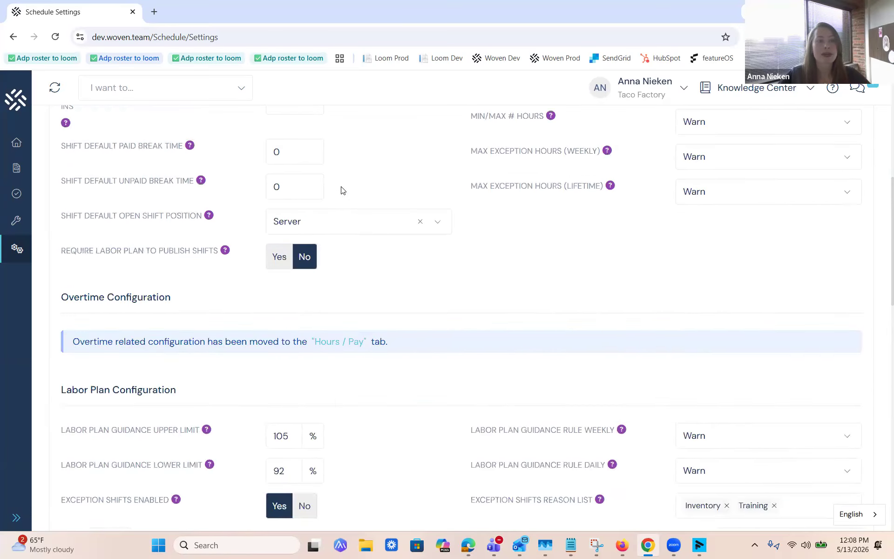
click(234, 126)
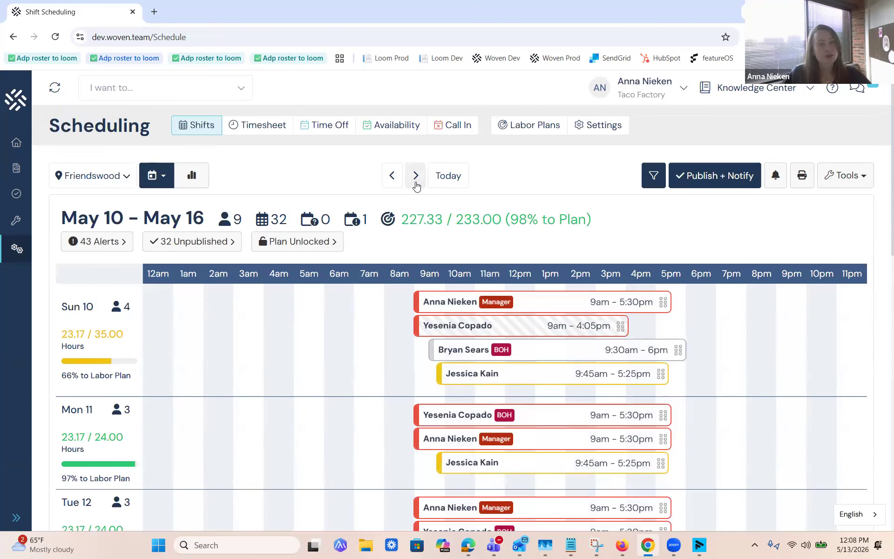
click(415, 181)
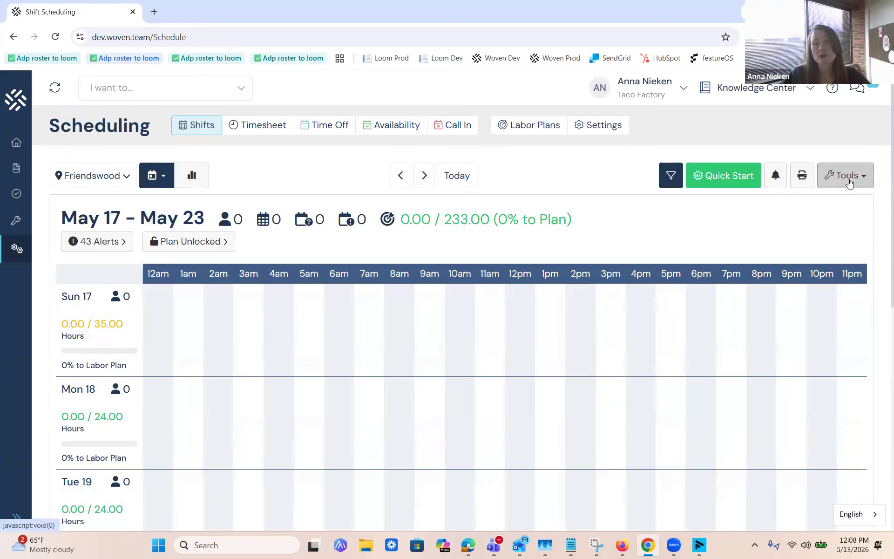
Step: Quick start the empty week from the Perfect Week template
click(848, 181)
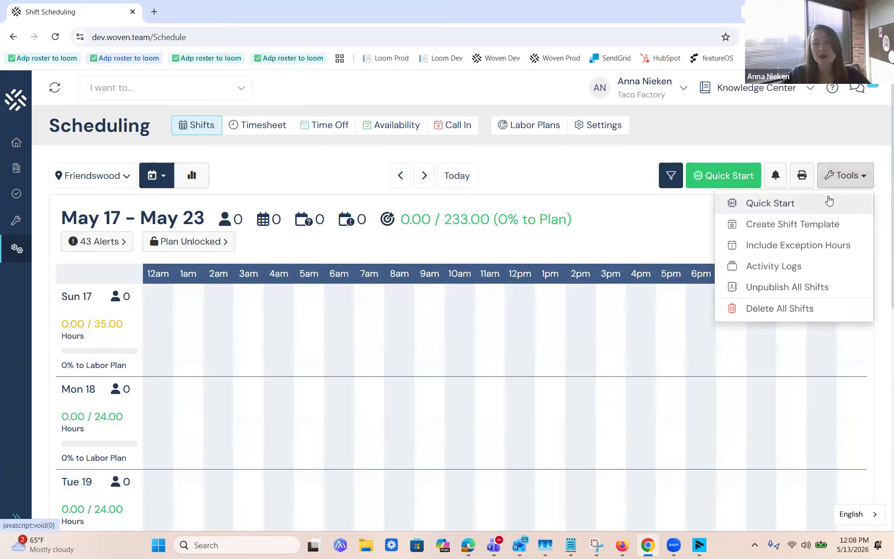
click(761, 203)
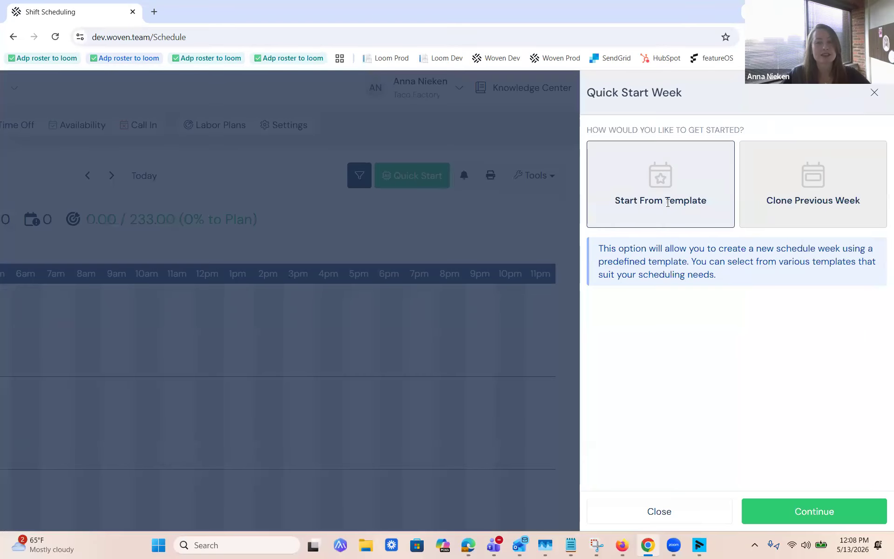
click(805, 518)
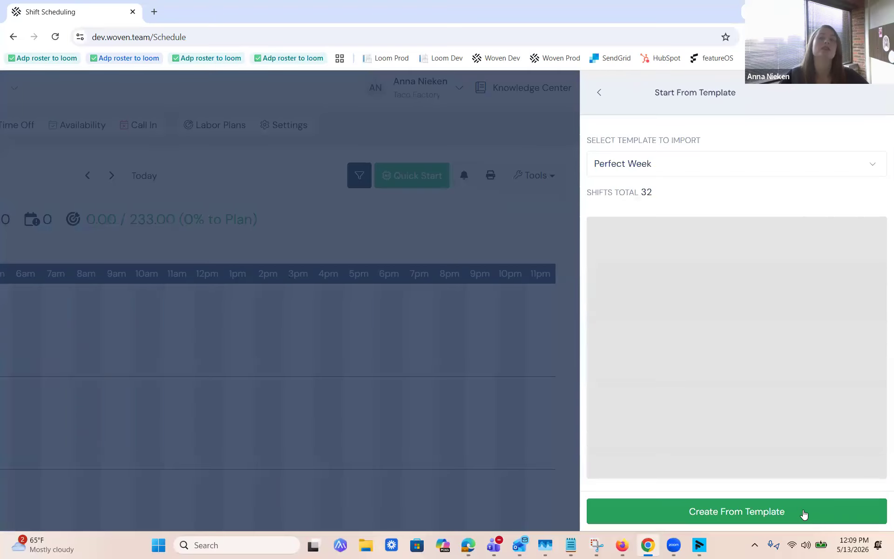
click(703, 515)
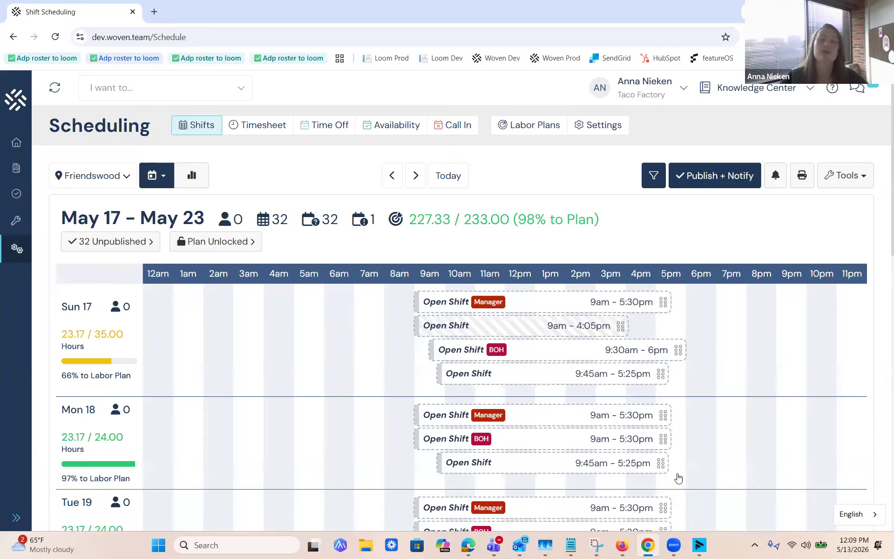
Step: Assign the manager to the Manager open shift on Sunday 17 from 9am to 5:30pm
click(543, 308)
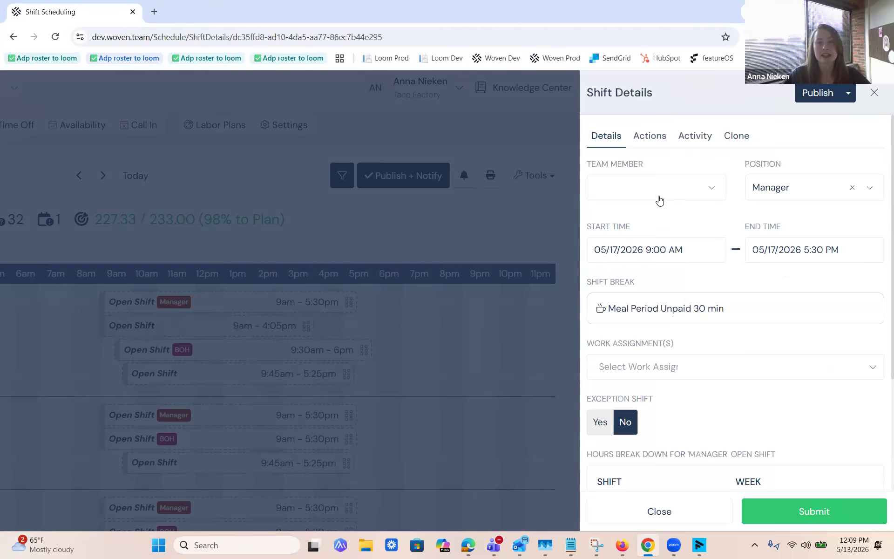
click(656, 191)
click(660, 256)
click(813, 521)
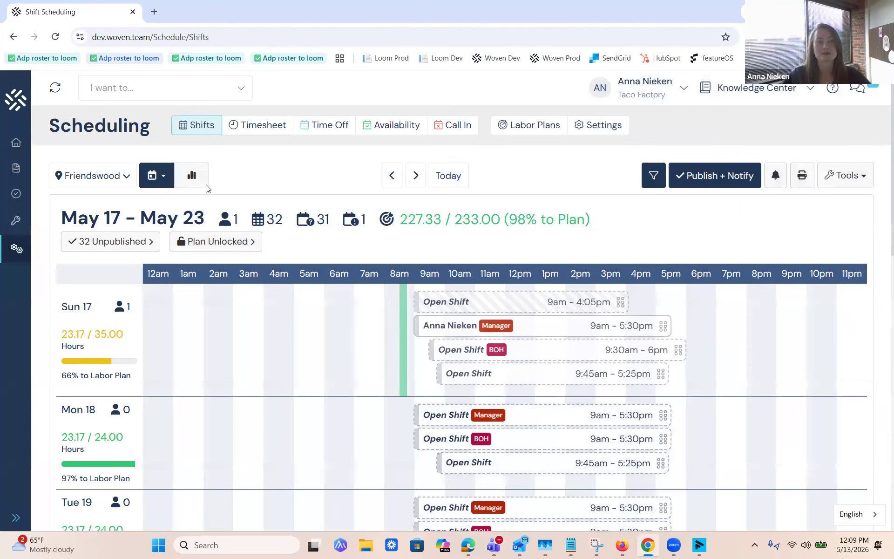
Step: Switch the schedule to the Team Member view and show the week's open shifts
click(156, 175)
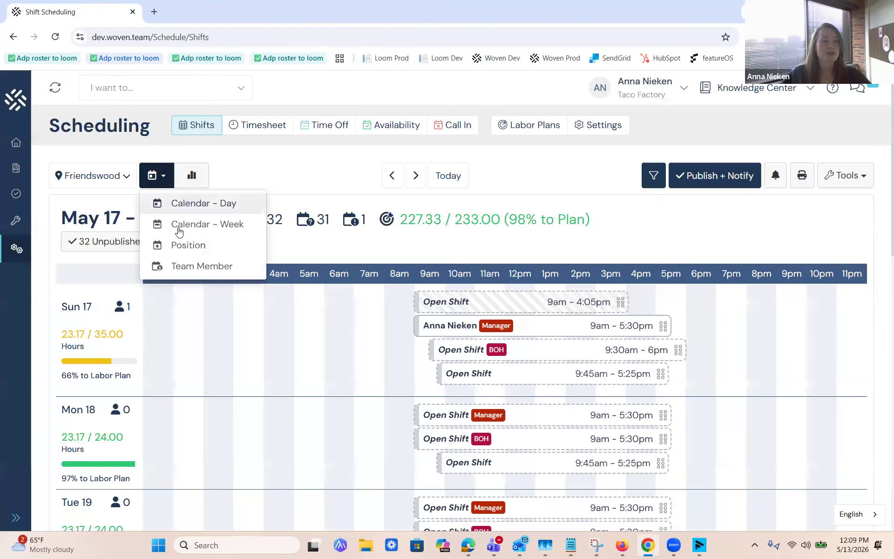
click(181, 267)
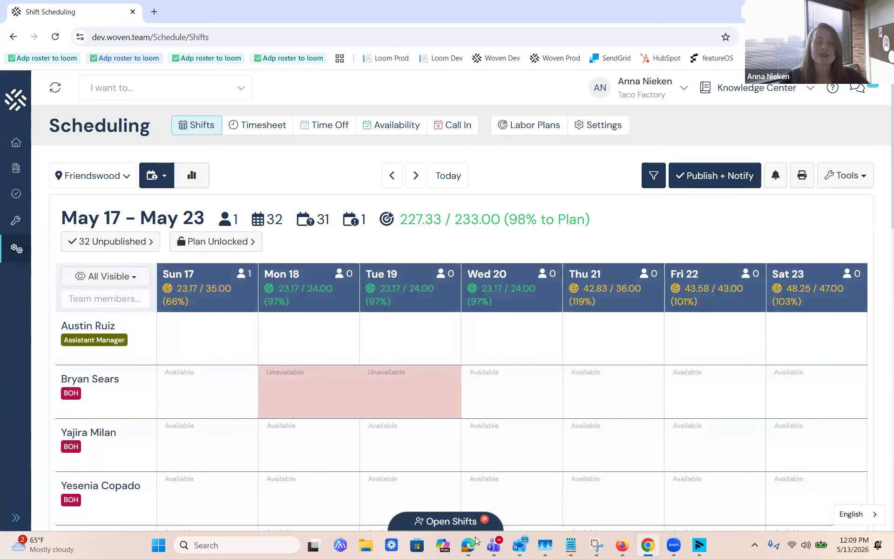
click(444, 524)
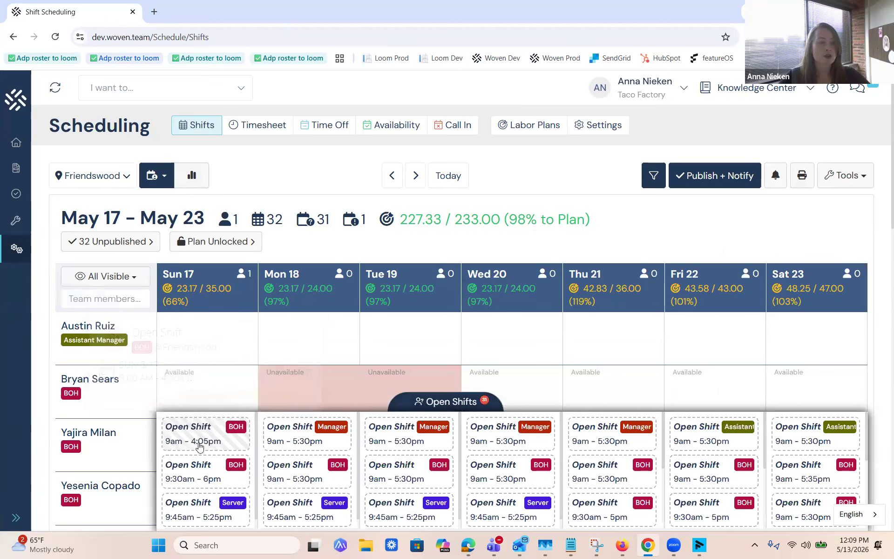
Step: Assign Sunday's 9am – 4:05pm BOH open shift to the second BOH team member and Tuesday's 9am – 5:30pm Manager open shift to the manager
drag(199, 444, 194, 285)
scroll(202, 396, down, 3)
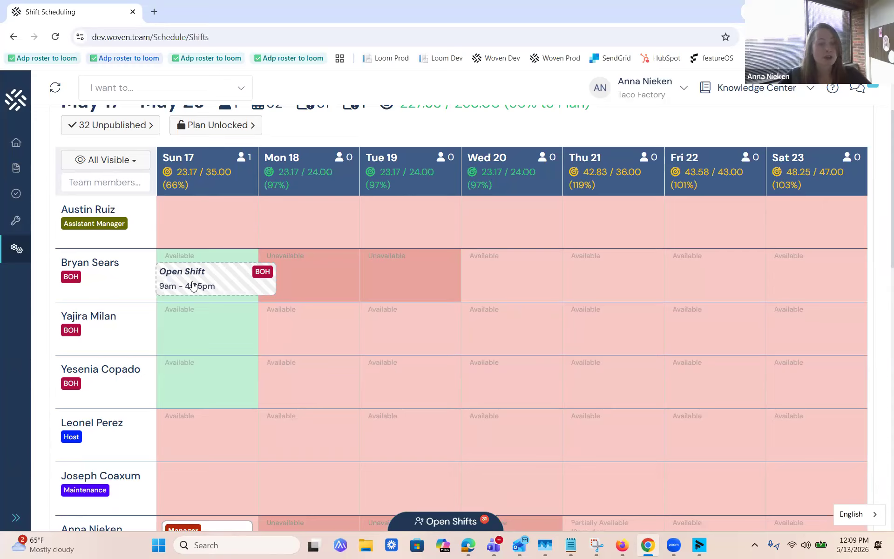
drag(194, 285, 188, 333)
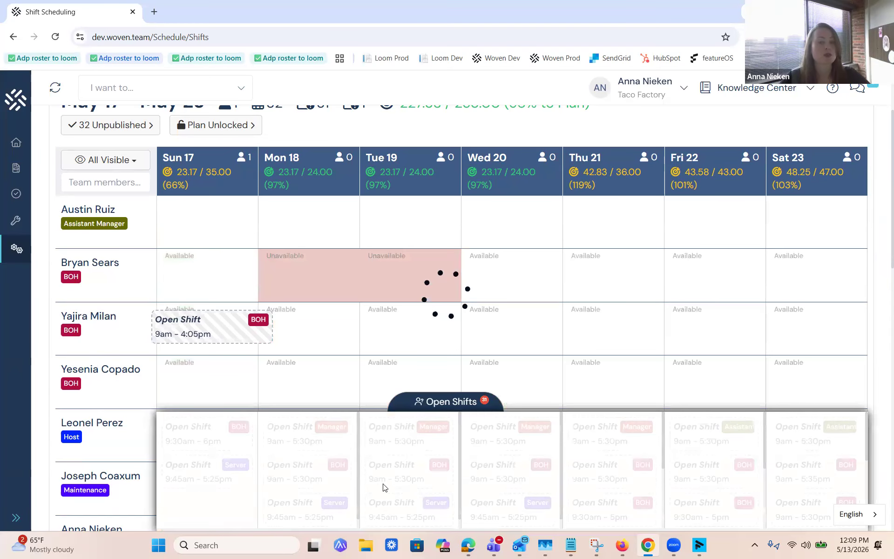
drag(406, 404, 399, 330)
scroll(414, 354, down, 5)
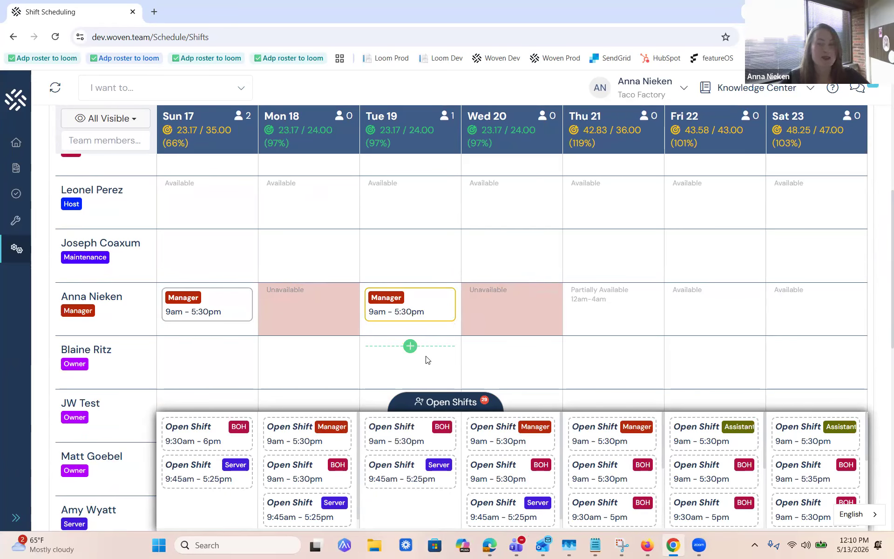
Step: Publish the May 17 – May 23 shifts and notify the team
scroll(521, 330, up, 8)
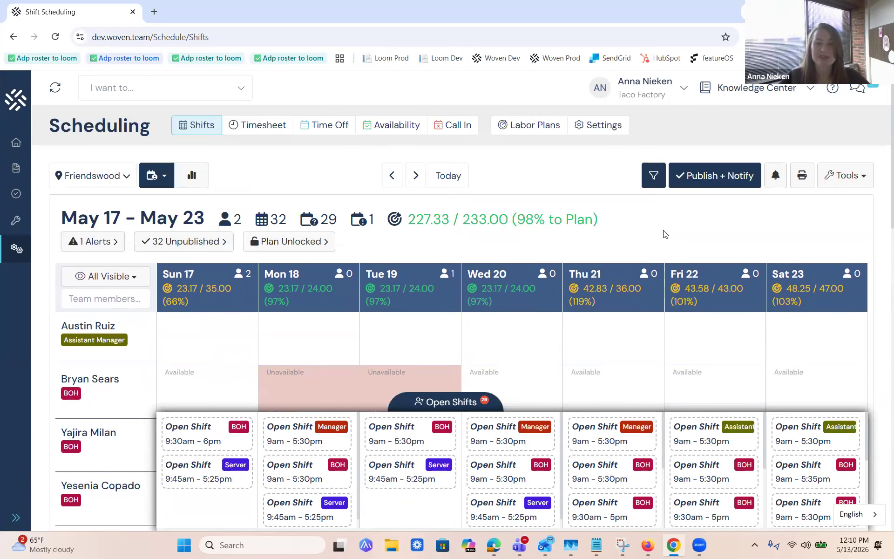
click(731, 175)
click(735, 509)
click(490, 362)
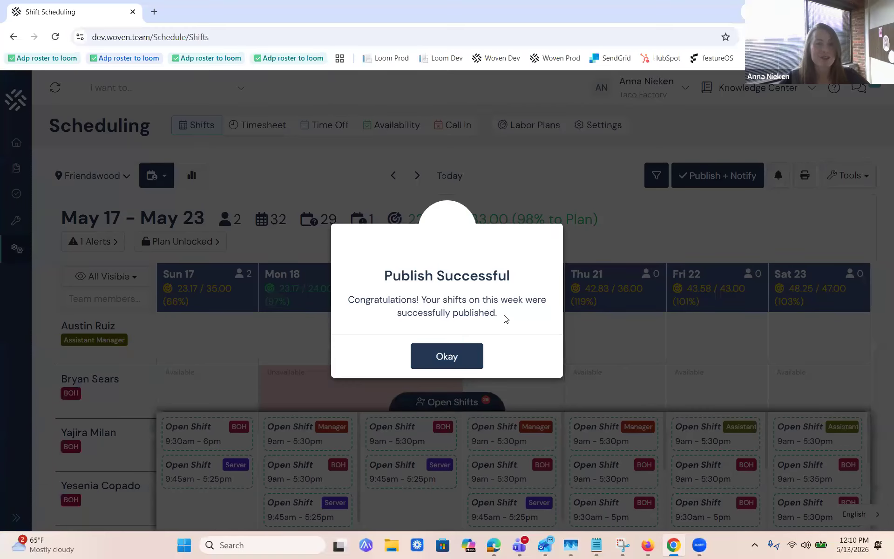
click(465, 360)
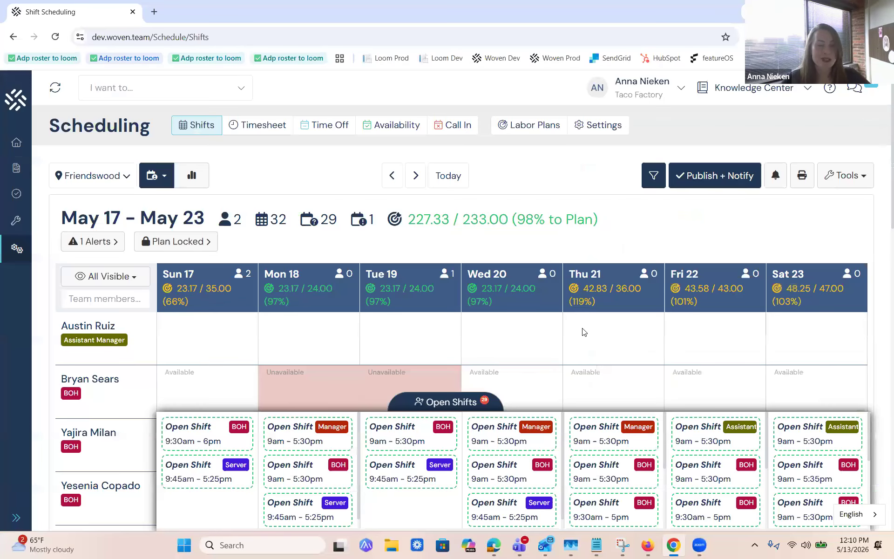